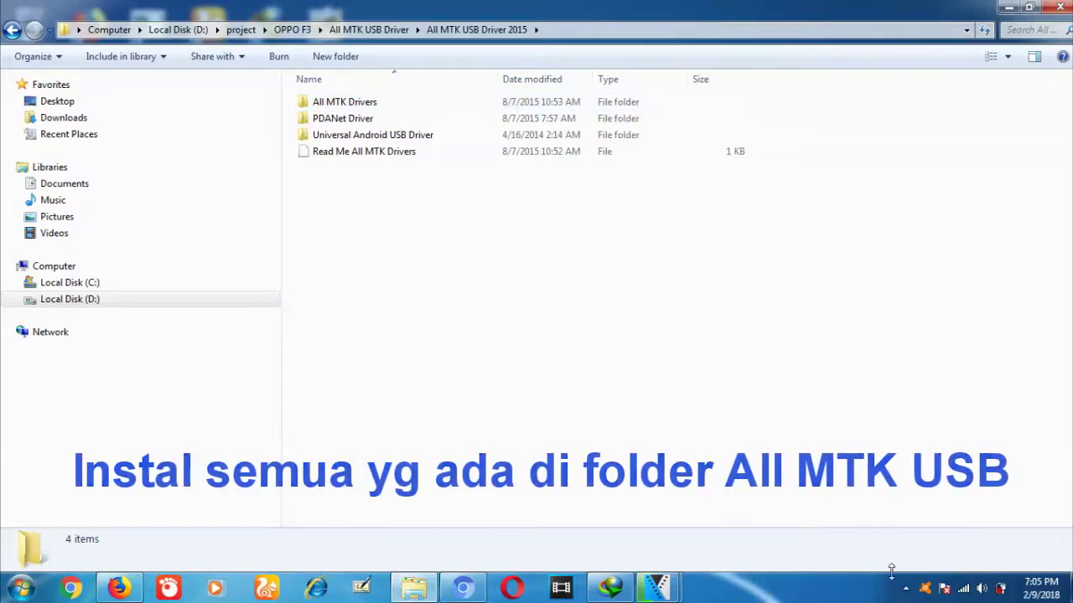
- Look through the Win764_Driver folders inside 1. Drivers MT65xx PreLoader dan VCom and its drivers subfolder
left_click(905, 589)
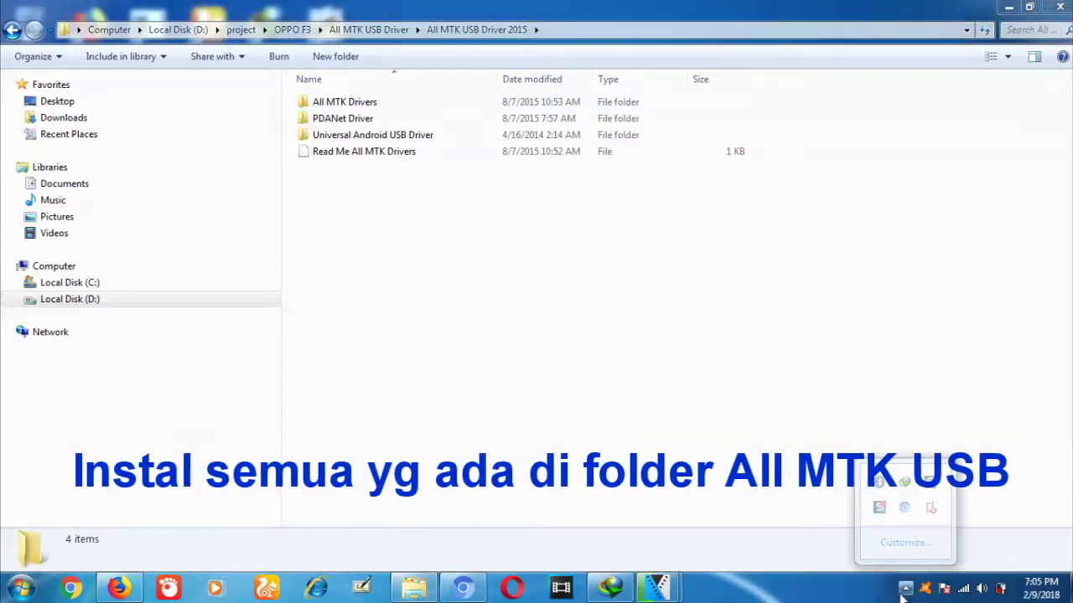
double_click(347, 104)
double_click(351, 104)
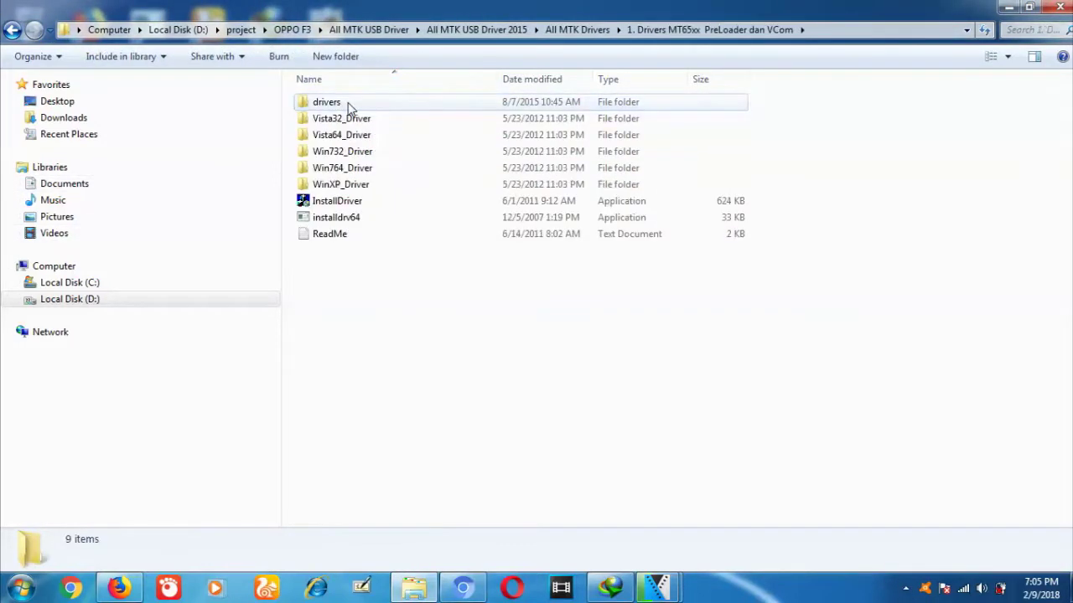
double_click(347, 104)
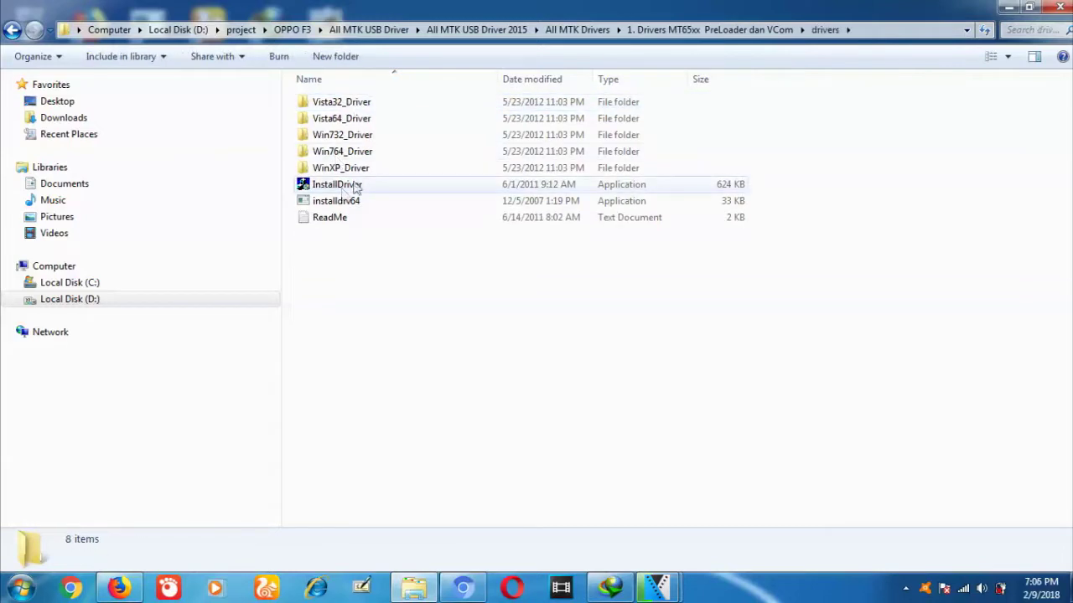
double_click(355, 151)
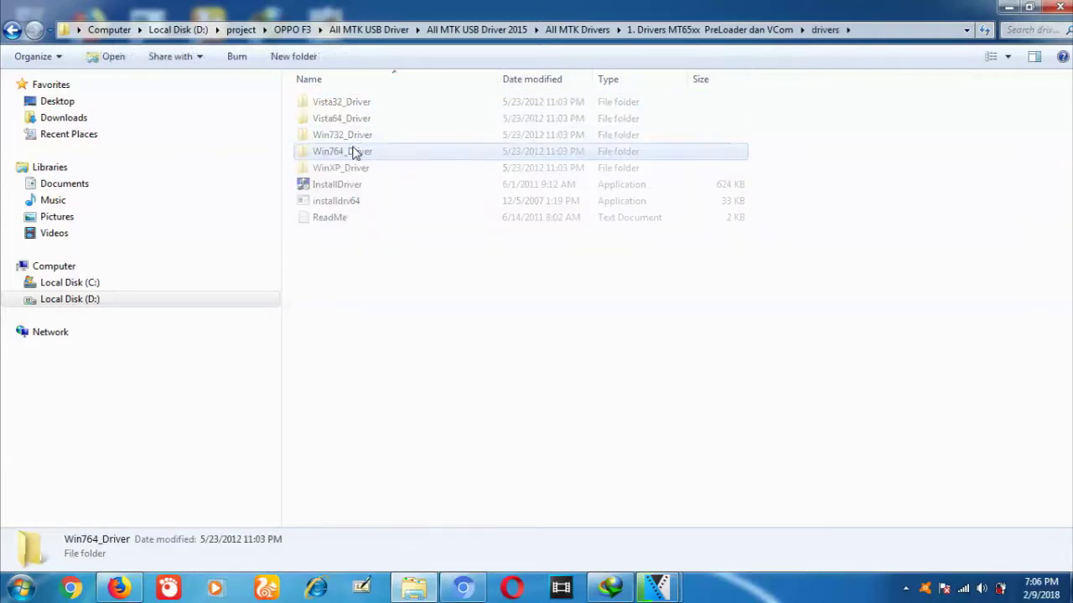
left_click(12, 29)
left_click(12, 30)
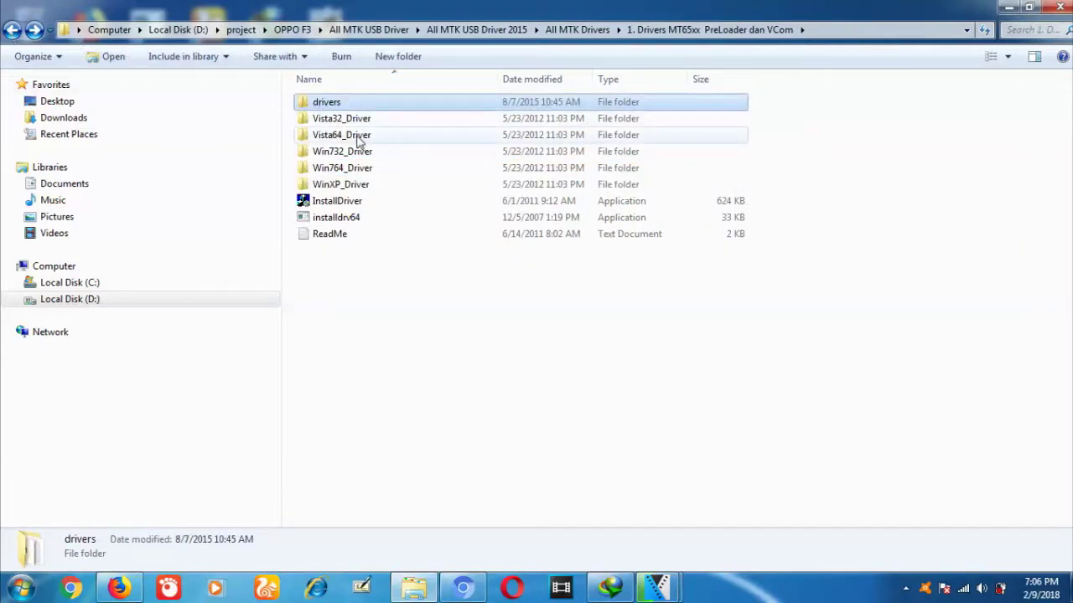
double_click(359, 166)
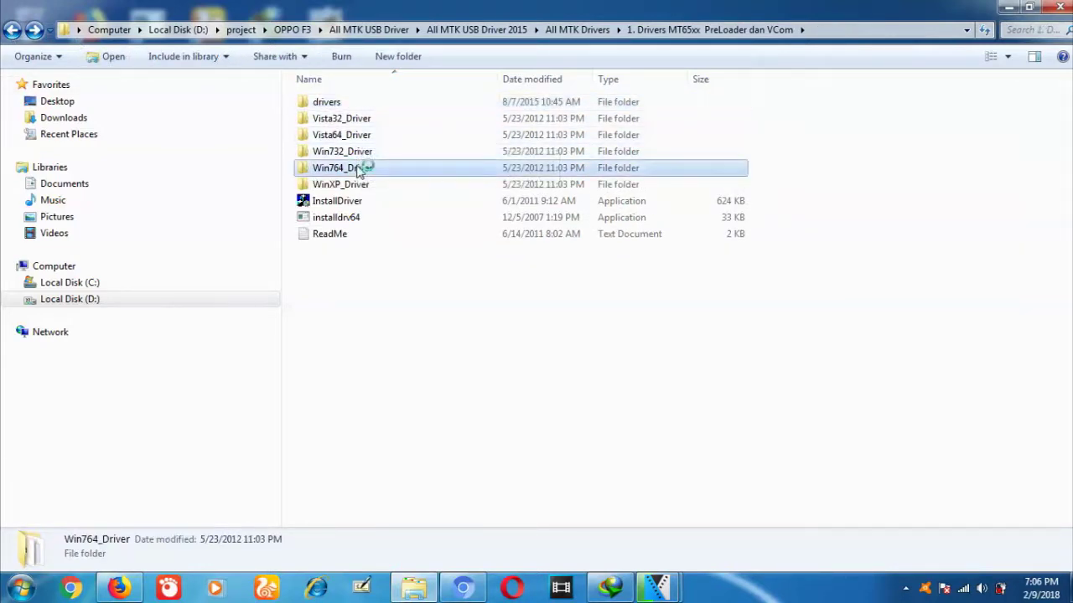
left_click(11, 29)
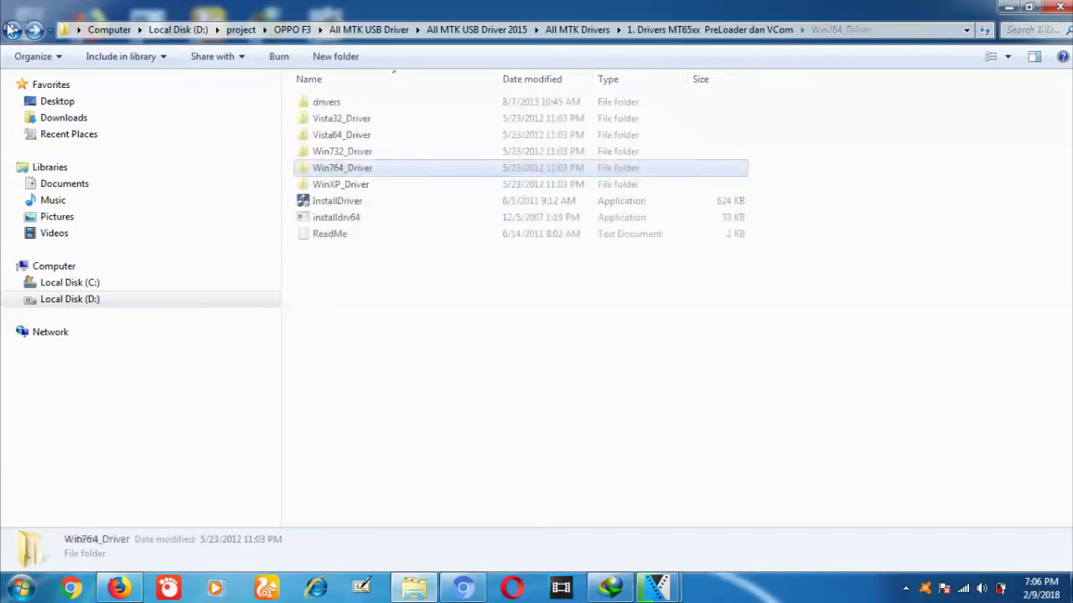
left_click(10, 30)
left_click(10, 29)
left_click(10, 29)
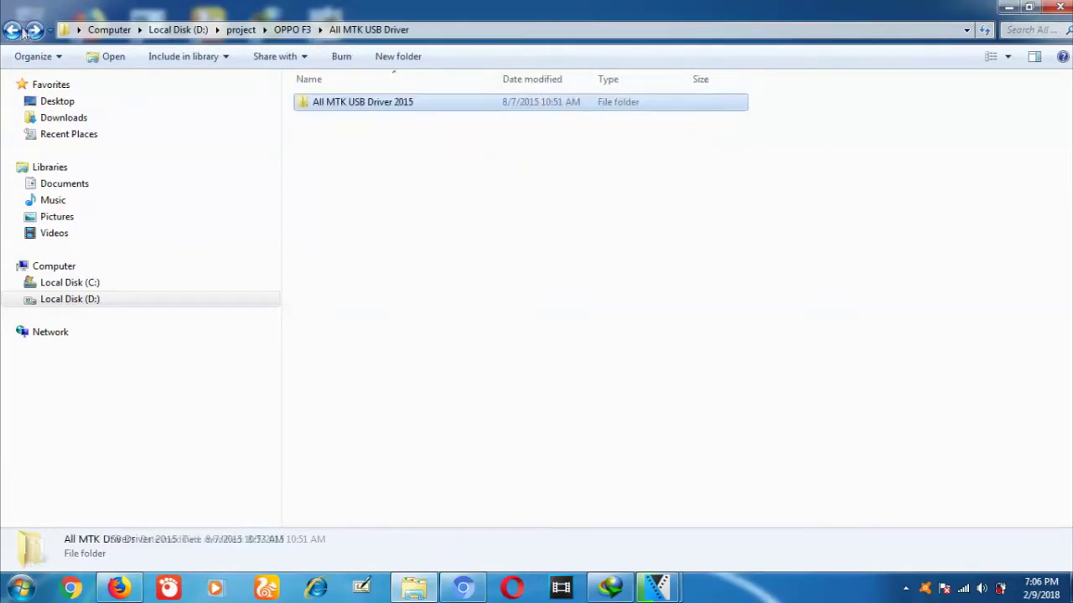
- Run install64 from the x64 folder of 2. Feature Phone Driver v1.1032.1 in All MTK Drivers
left_click(34, 29)
left_click(34, 29)
double_click(368, 118)
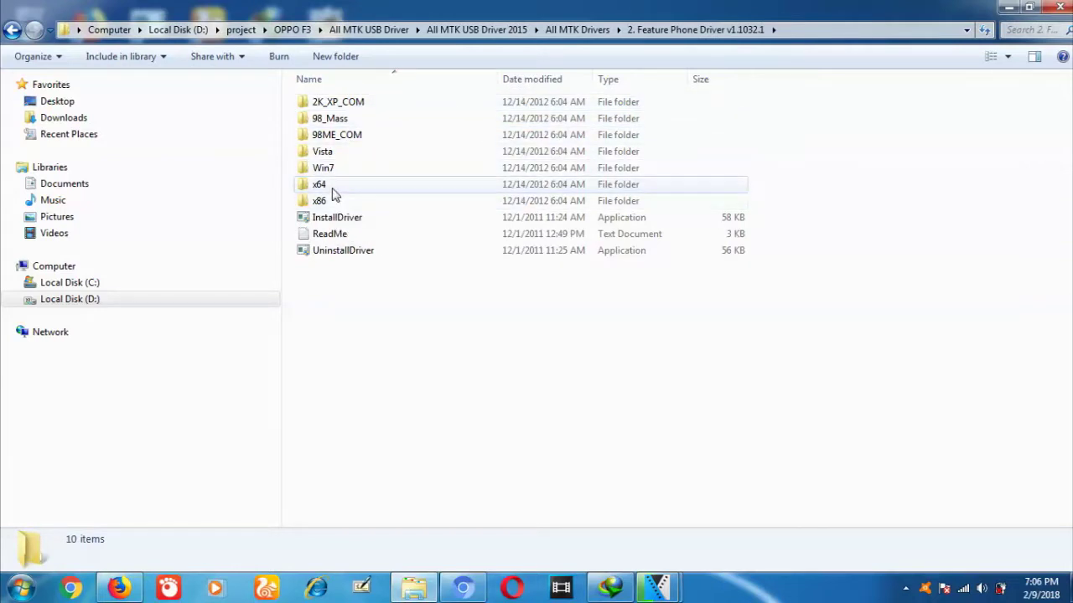
double_click(335, 187)
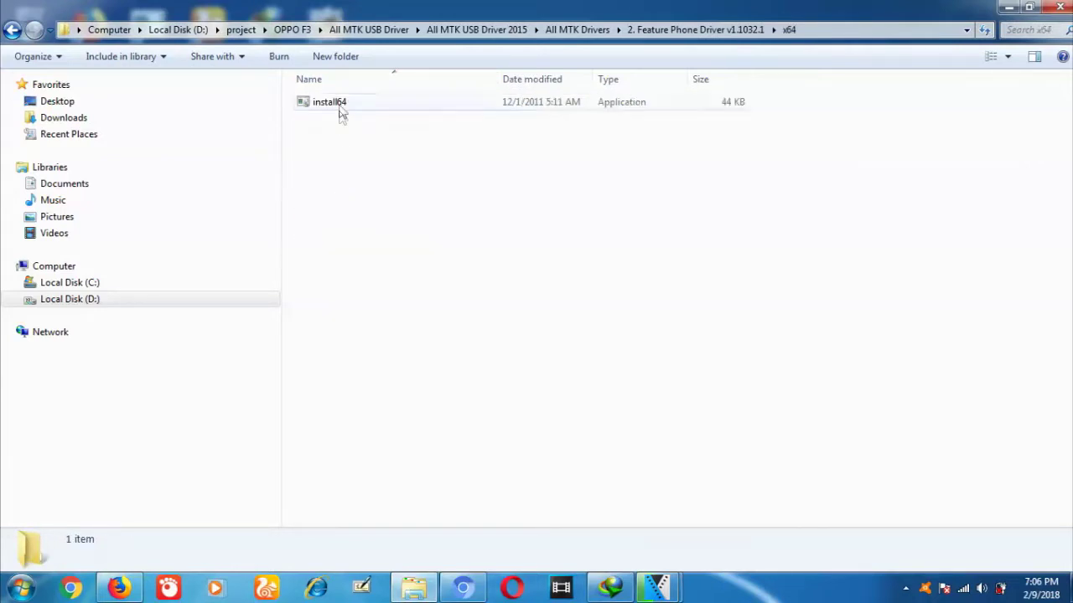
double_click(340, 105)
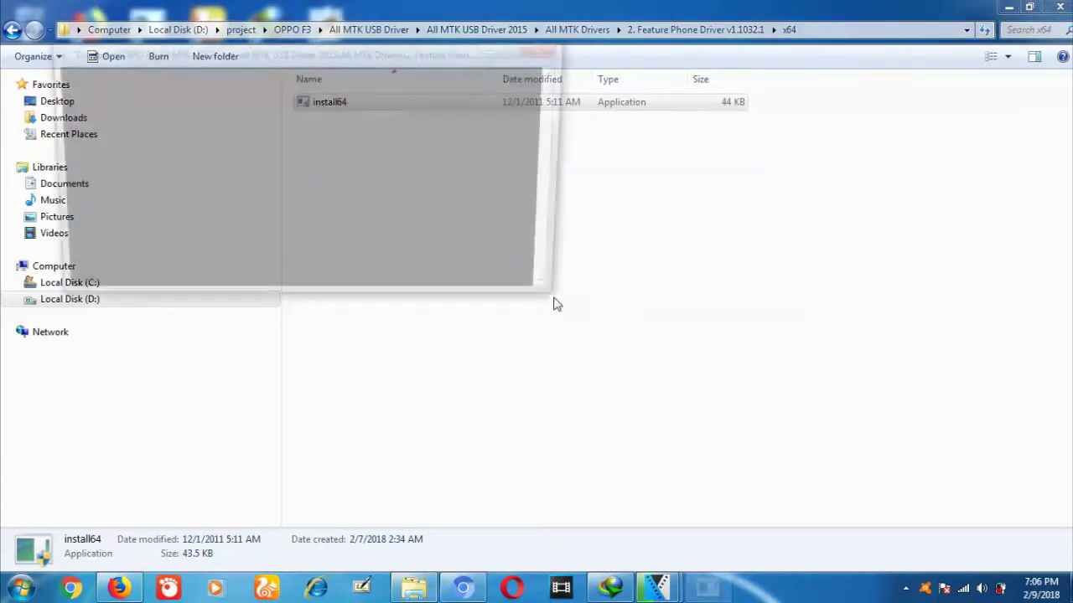
- Check the Win7 folder of 2. Feature Phone Driver v1.1032.1 and return to its parent folder
left_click(12, 30)
double_click(338, 168)
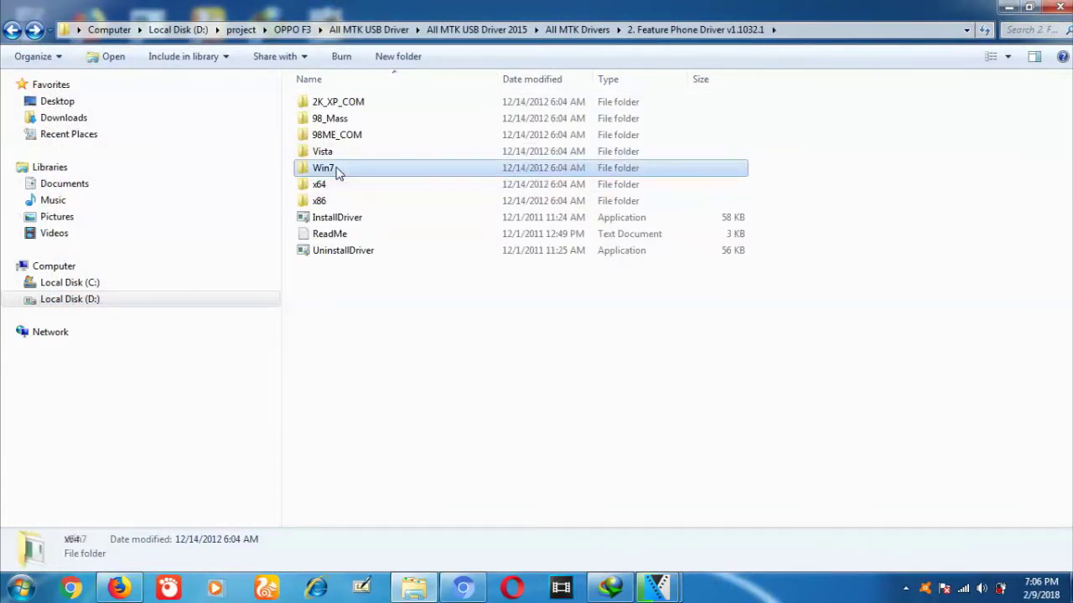
left_click(12, 30)
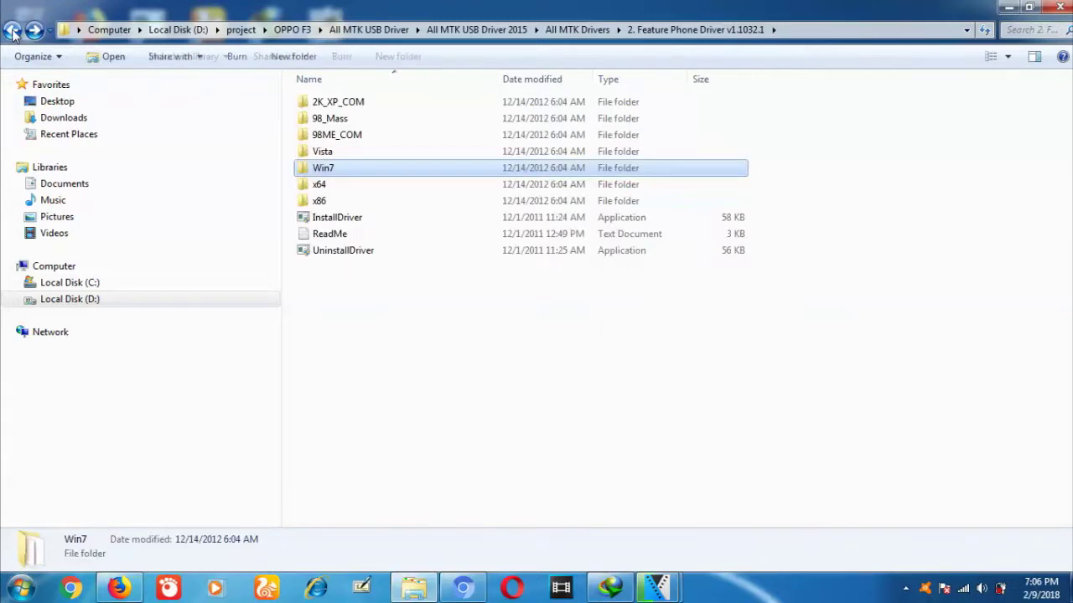
- Open the 3. New Installer Win 7_8_x32_x64 folder and try to run DPInst64
left_click(13, 30)
double_click(332, 139)
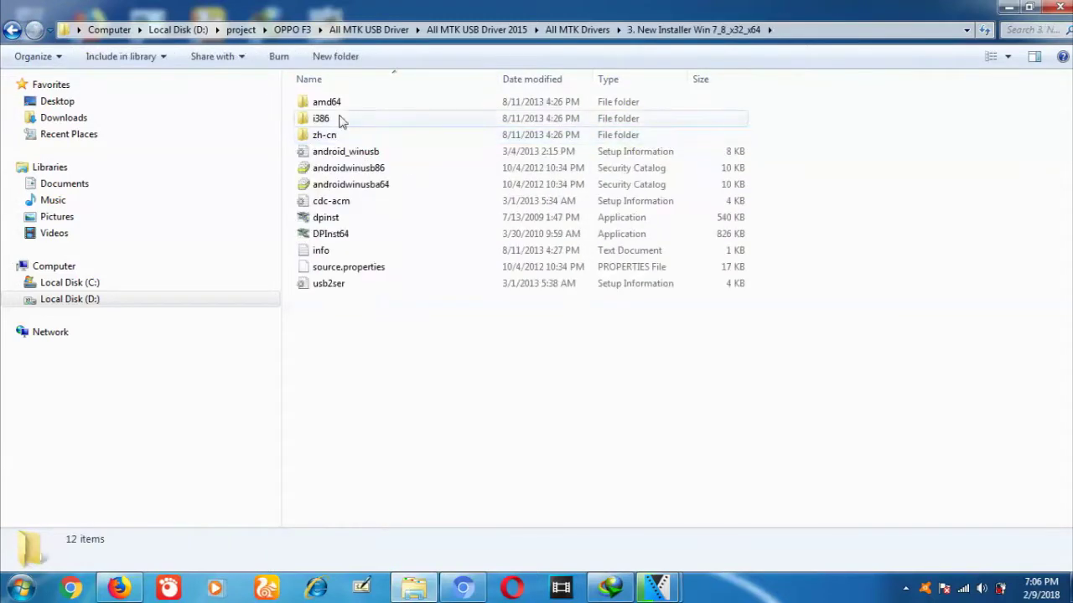
double_click(335, 234)
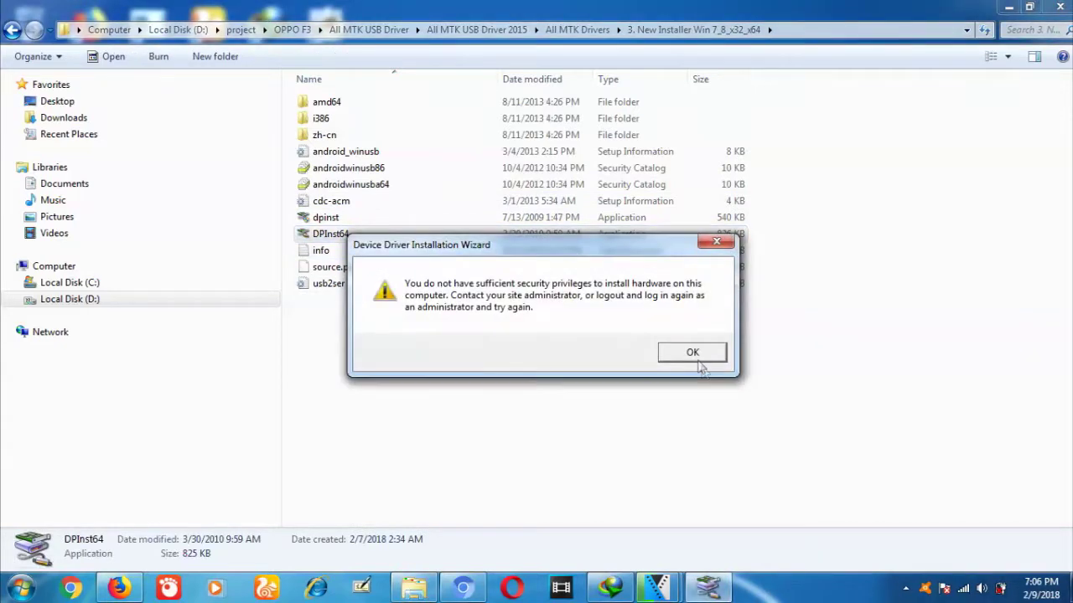
left_click(695, 356)
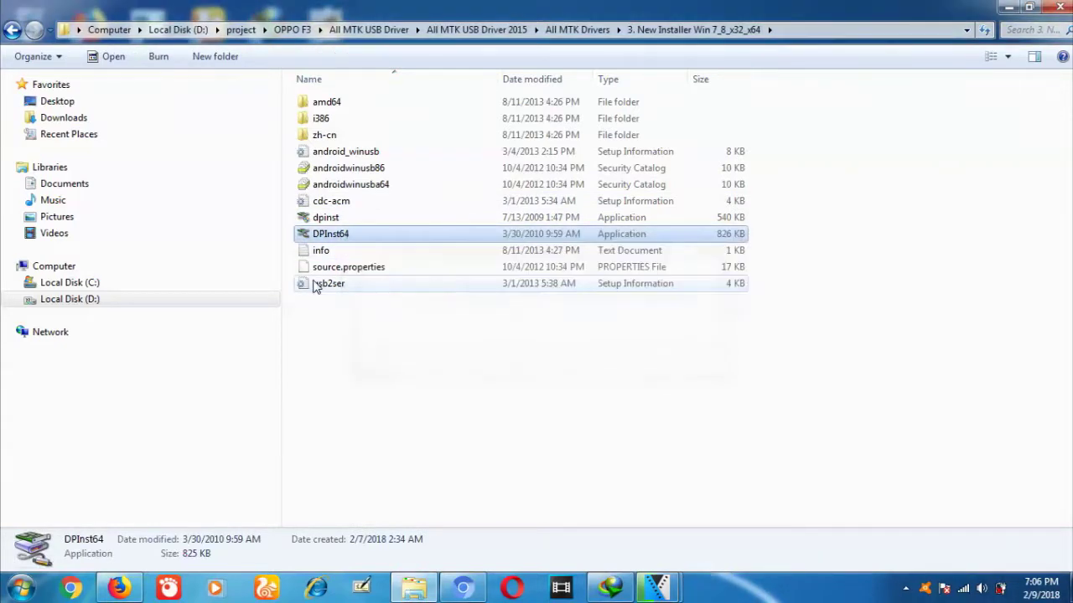
double_click(323, 237)
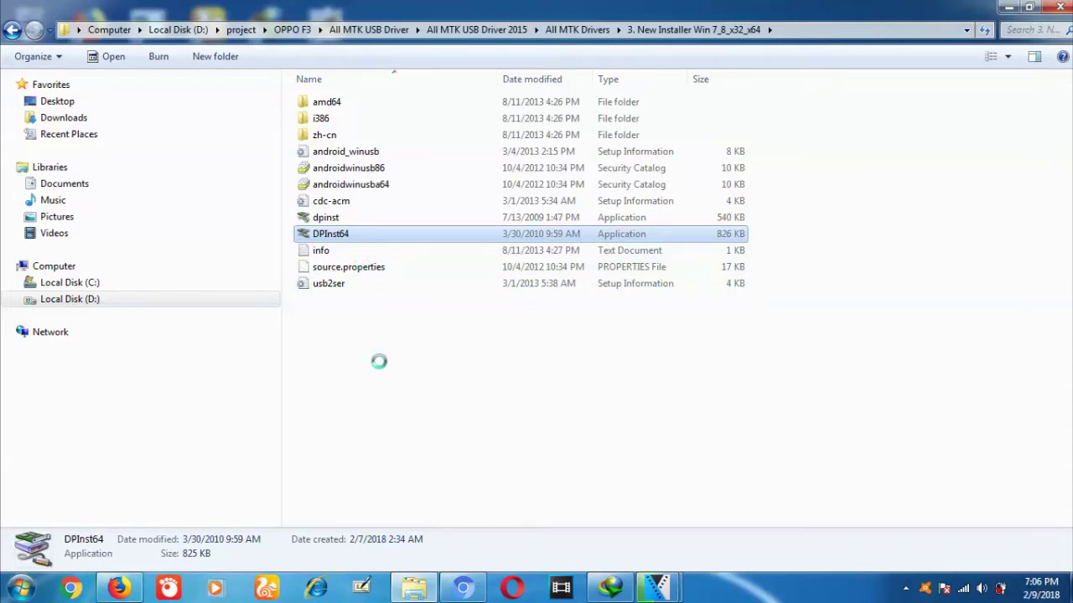
- Run DPInst64 as administrator and complete the Device Driver Installation Wizard
key("Menu")
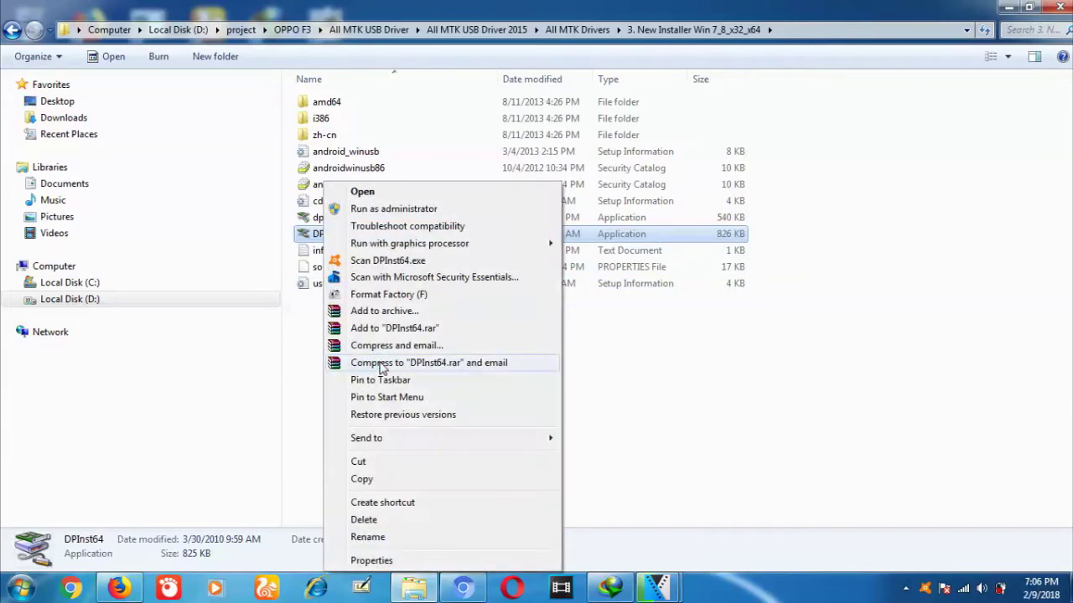
left_click(394, 210)
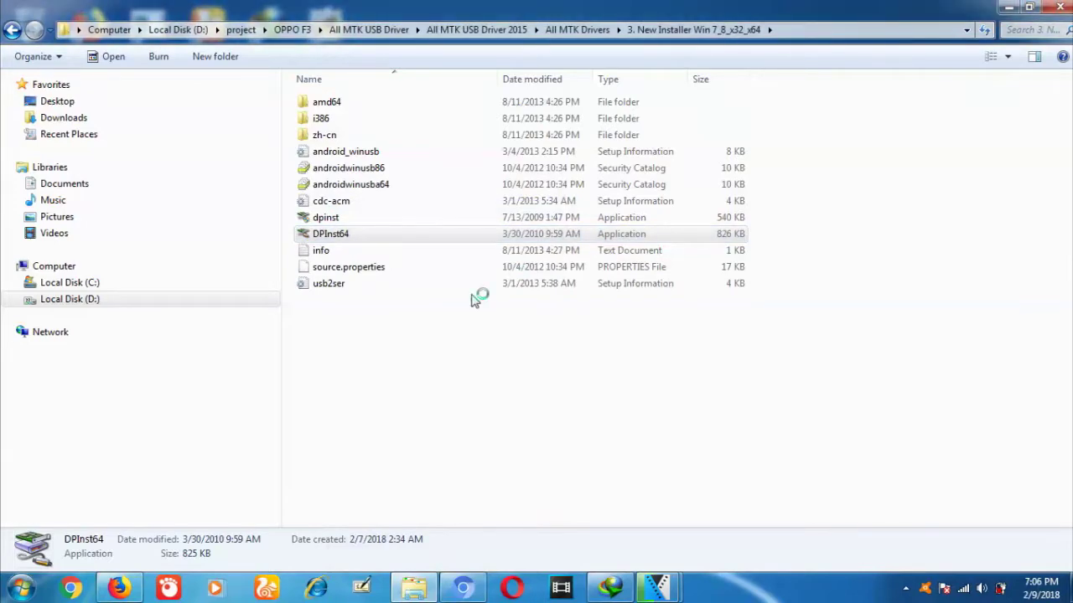
left_click(356, 344)
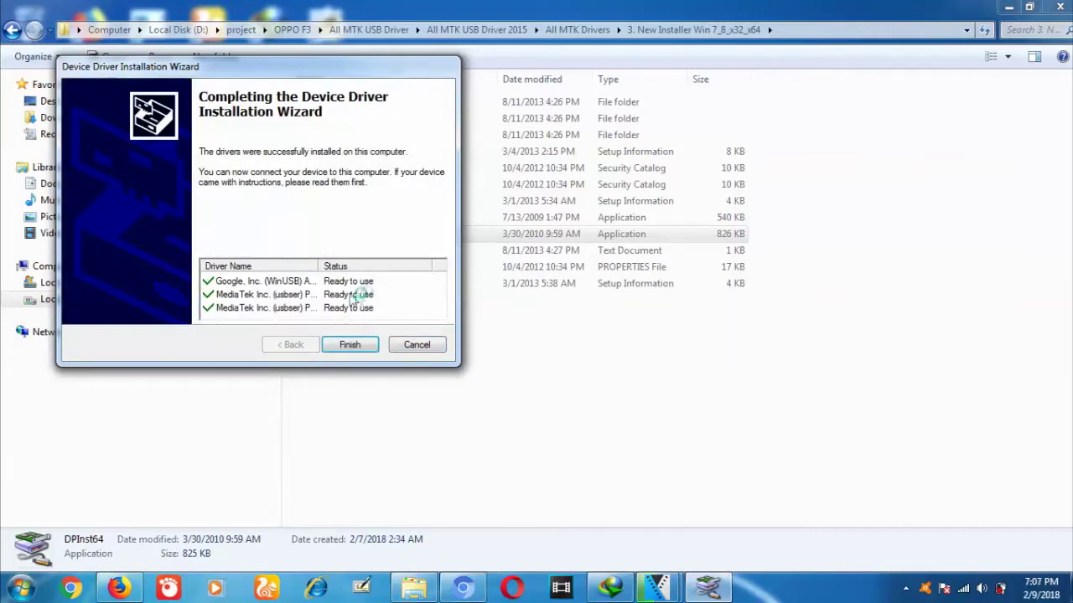
left_click(349, 344)
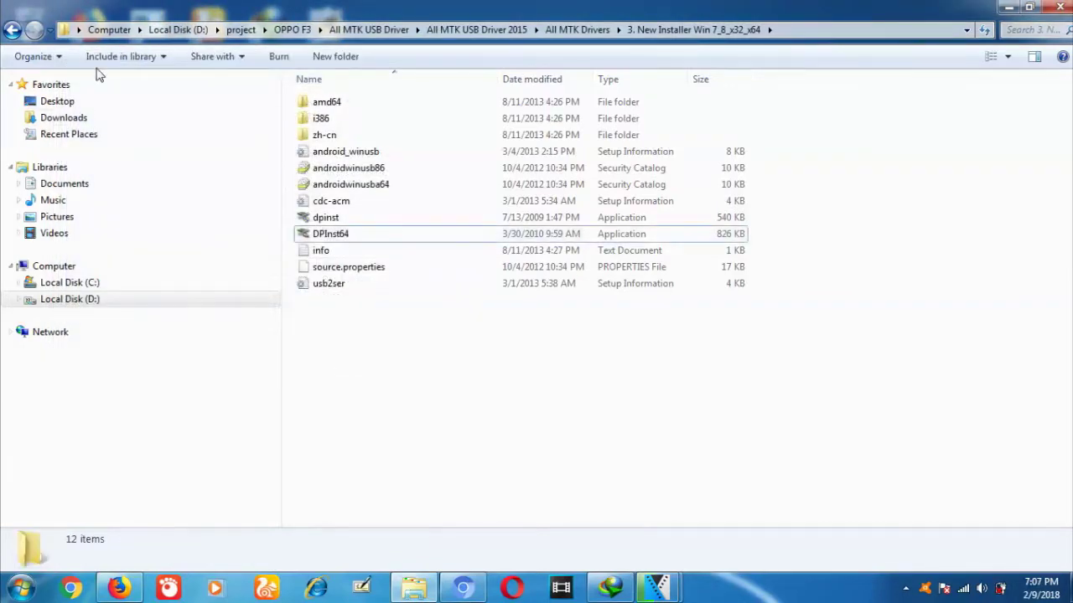
- Run spinstall as administrator from the Smart Phone Driver x64 folder in 4. Smart Phone Driver x86_x64
left_click(12, 29)
left_click(348, 153)
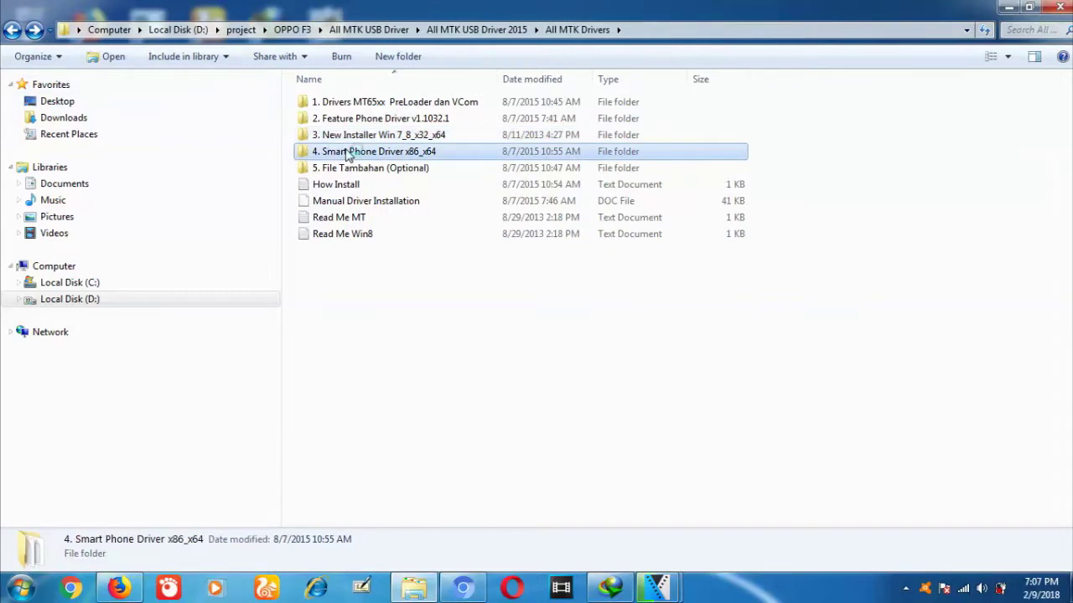
double_click(348, 154)
double_click(371, 105)
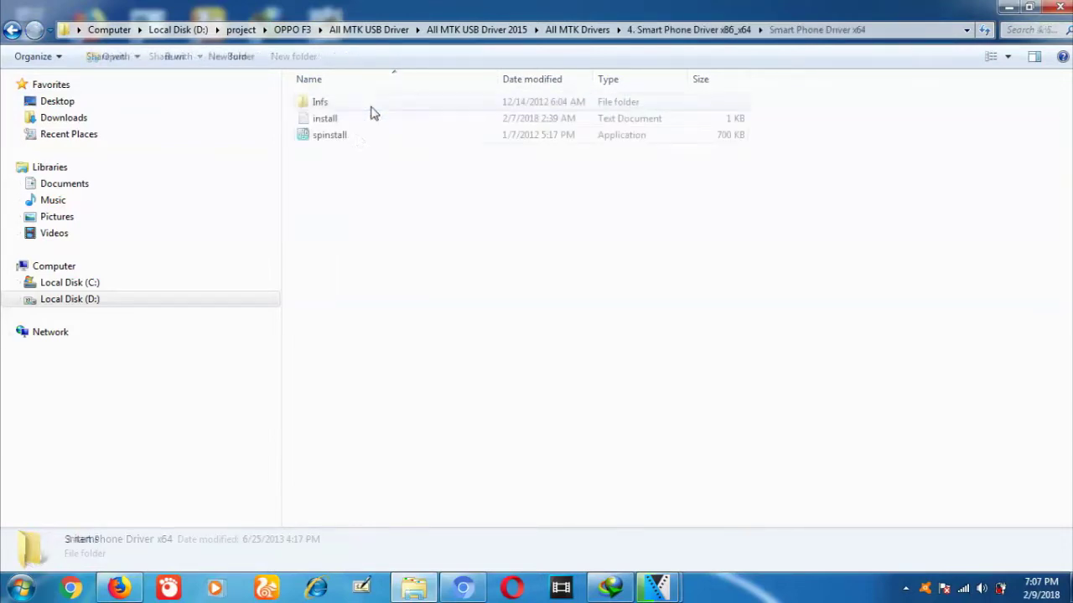
double_click(328, 139)
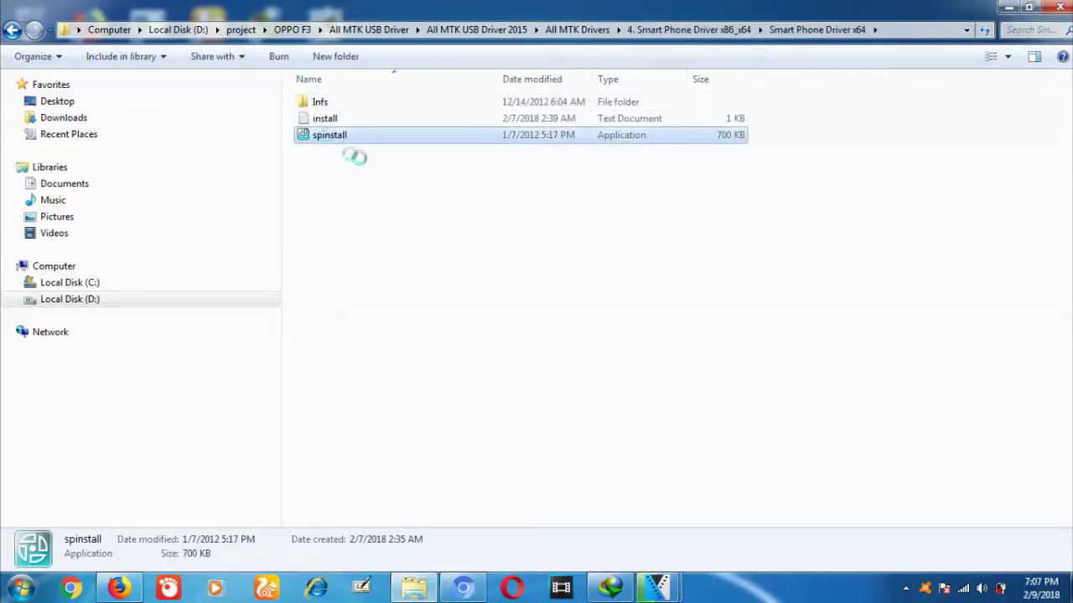
right_click(352, 143)
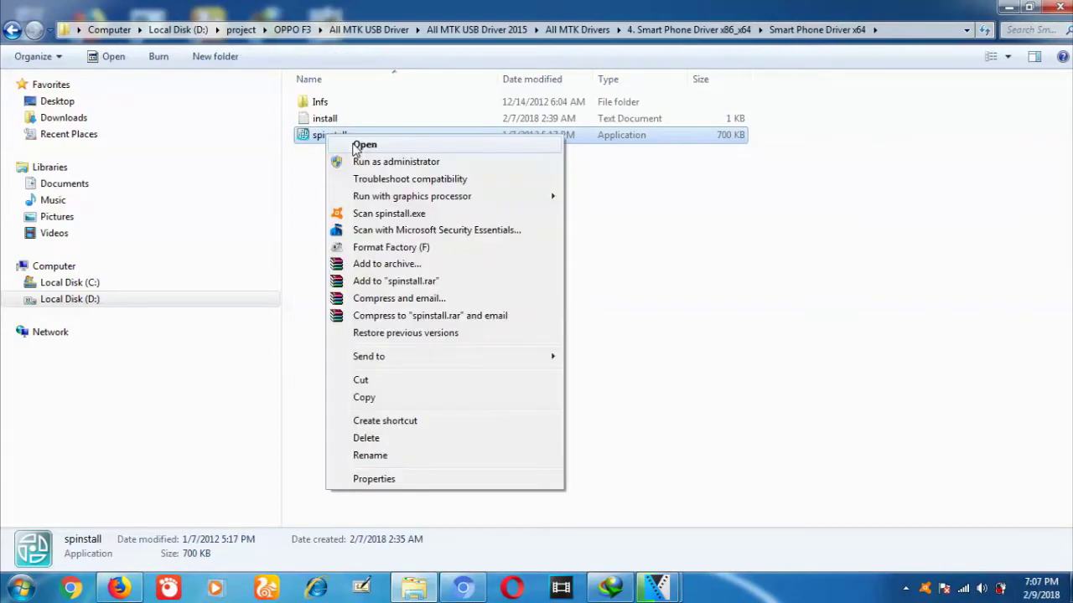
left_click(368, 163)
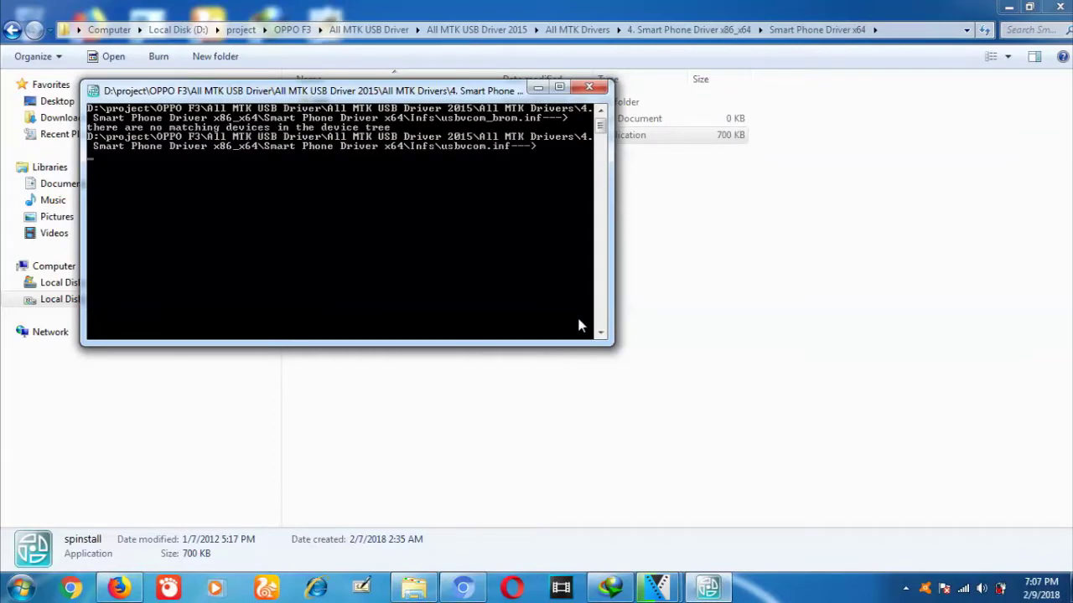
- Return to All MTK Drivers and open the Soft folder inside 5. File Tambahan (Optional)
left_click(11, 30)
left_click(12, 30)
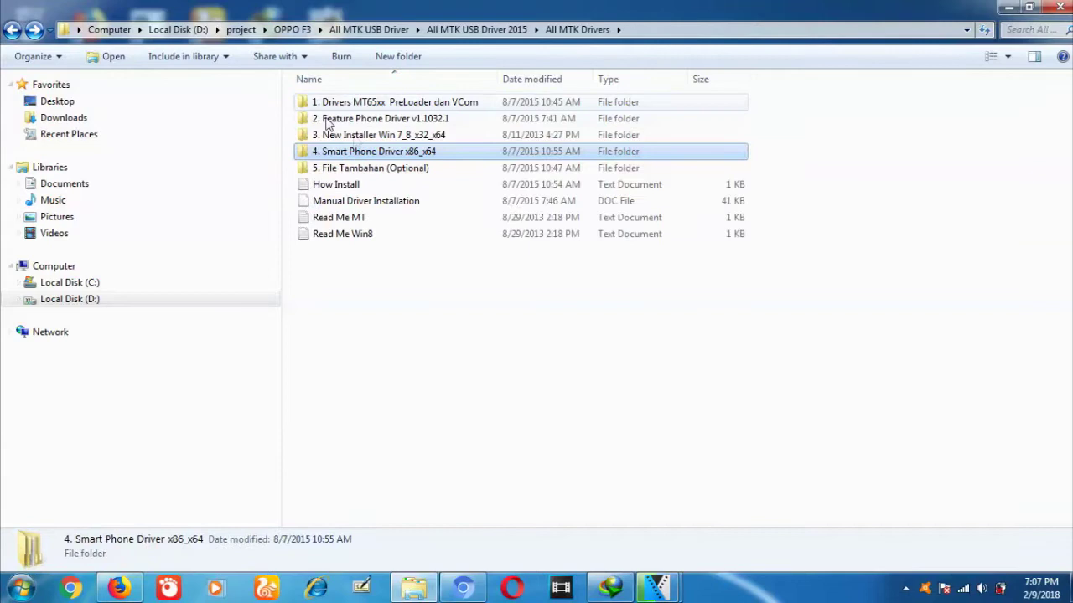
double_click(371, 170)
double_click(331, 104)
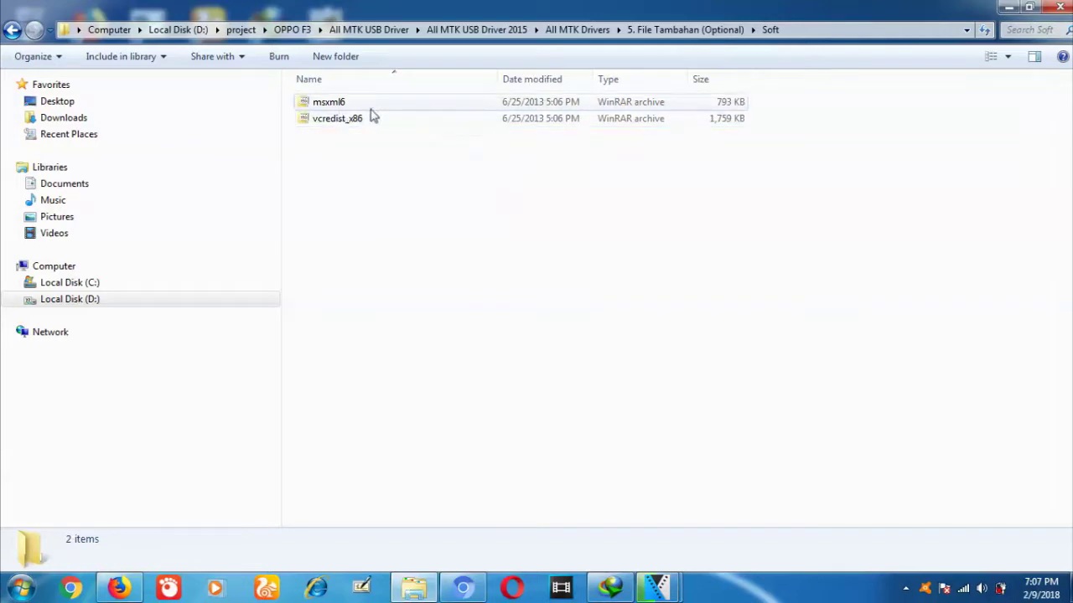
- Install MSXML 6.0 by running msxml6.msi from the msxml6 archive, and close the archive
left_click(372, 108)
double_click(372, 106)
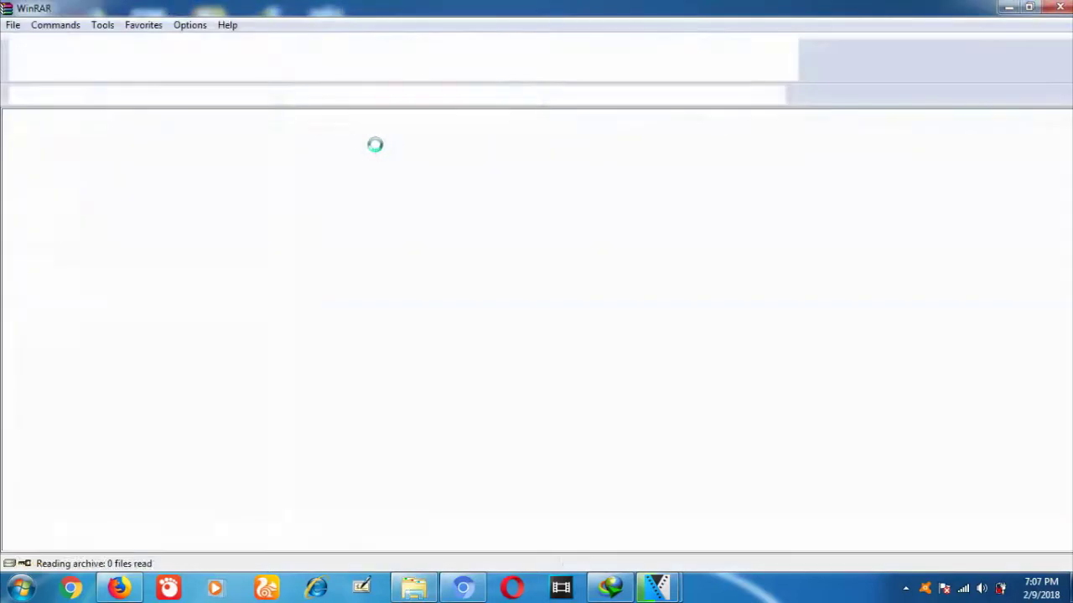
left_click(815, 40)
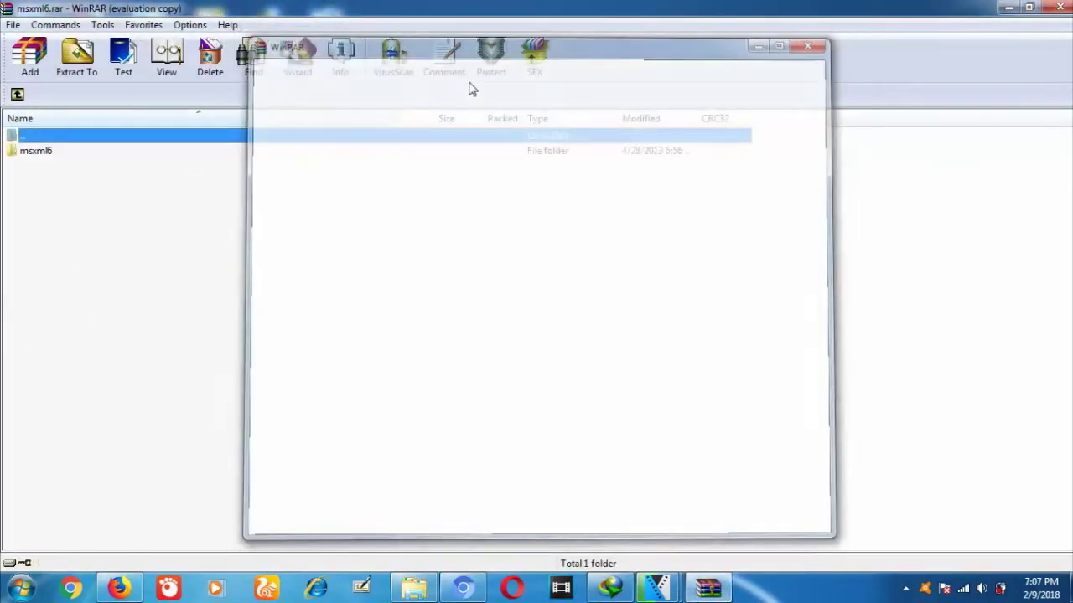
double_click(42, 154)
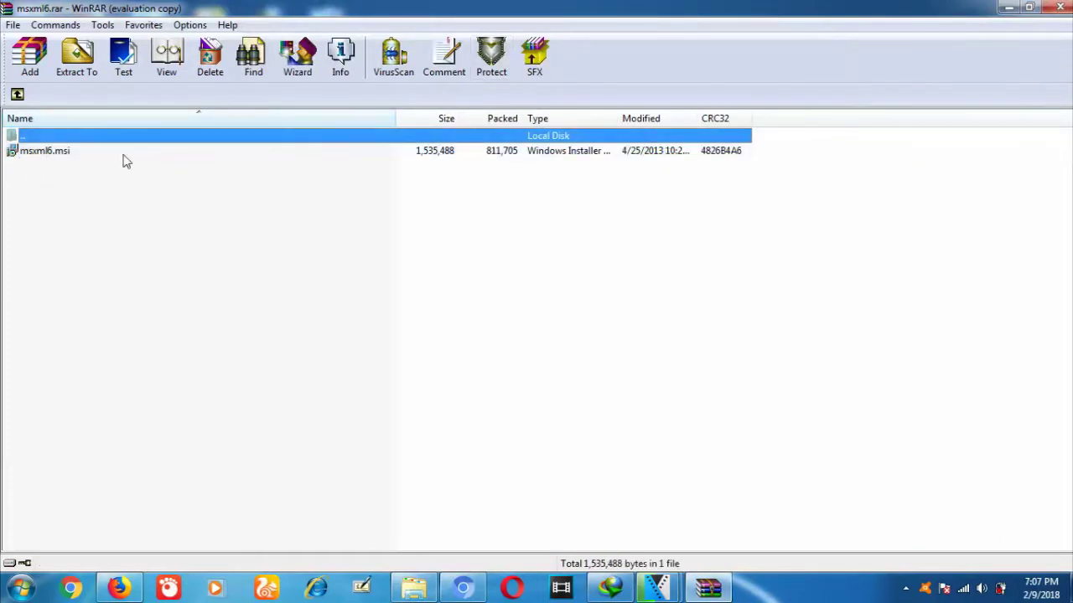
double_click(50, 151)
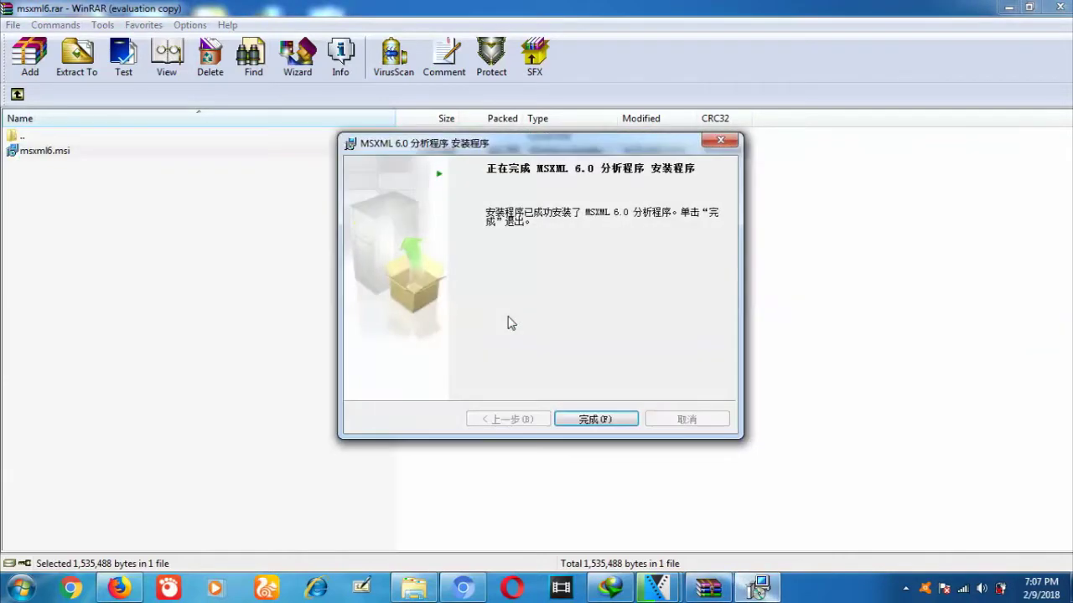
left_click(598, 419)
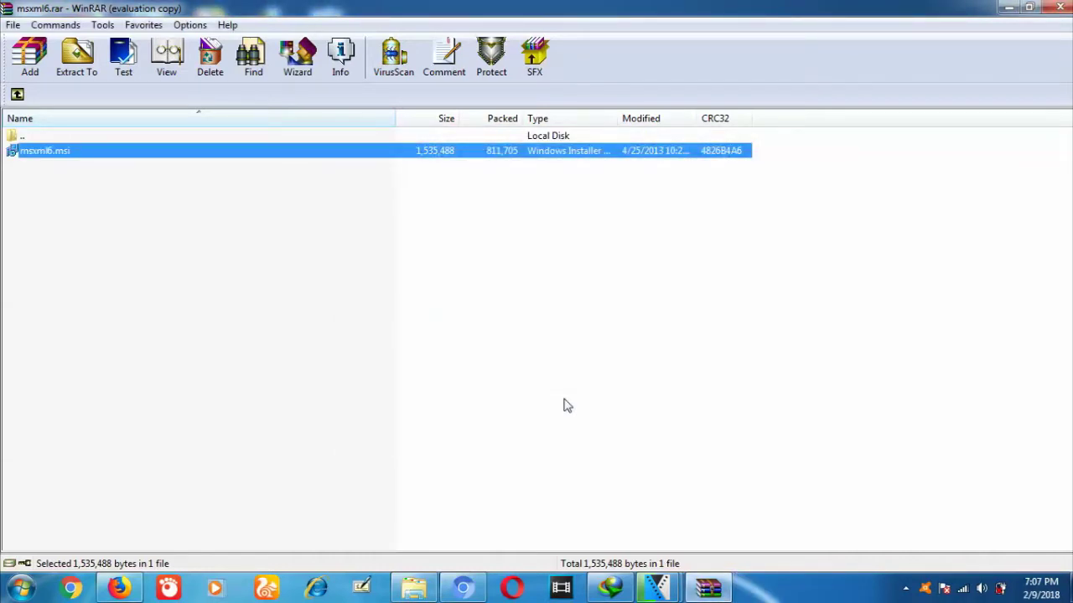
left_click(567, 406)
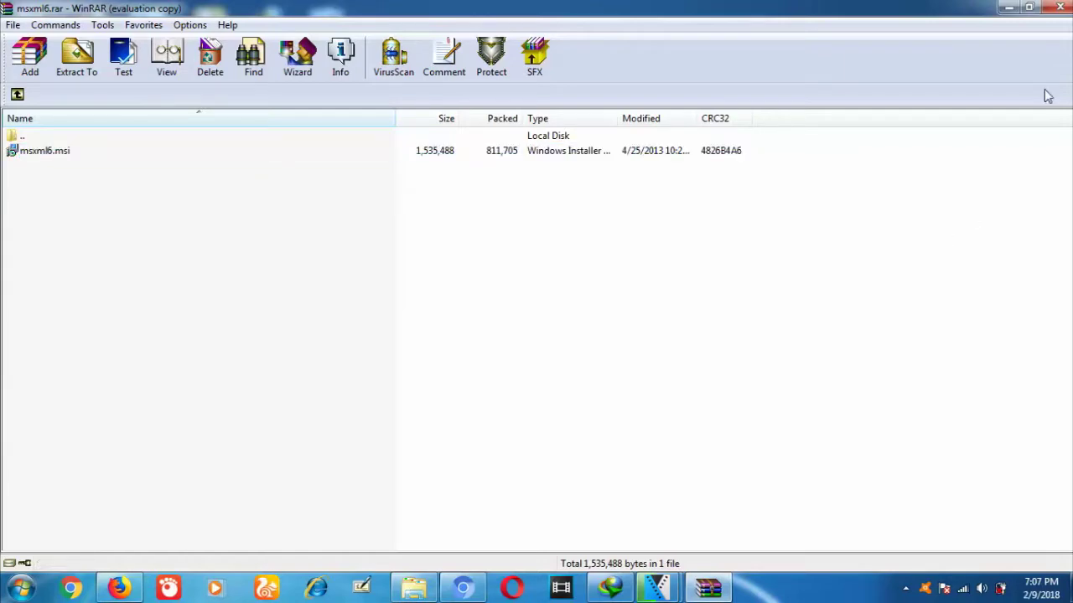
left_click(1054, 8)
- Run vcredist_x86.exe from the vcredist_x86 archive, cancel the Microsoft Visual C++ 2008 Redistributable setup, and close the archive
left_click(337, 122)
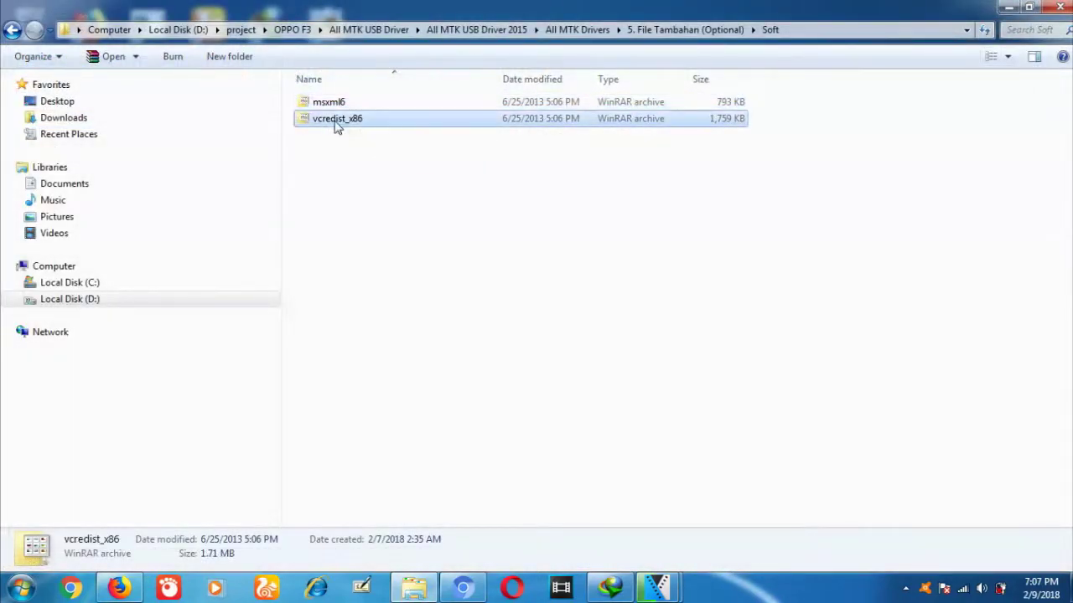
double_click(337, 122)
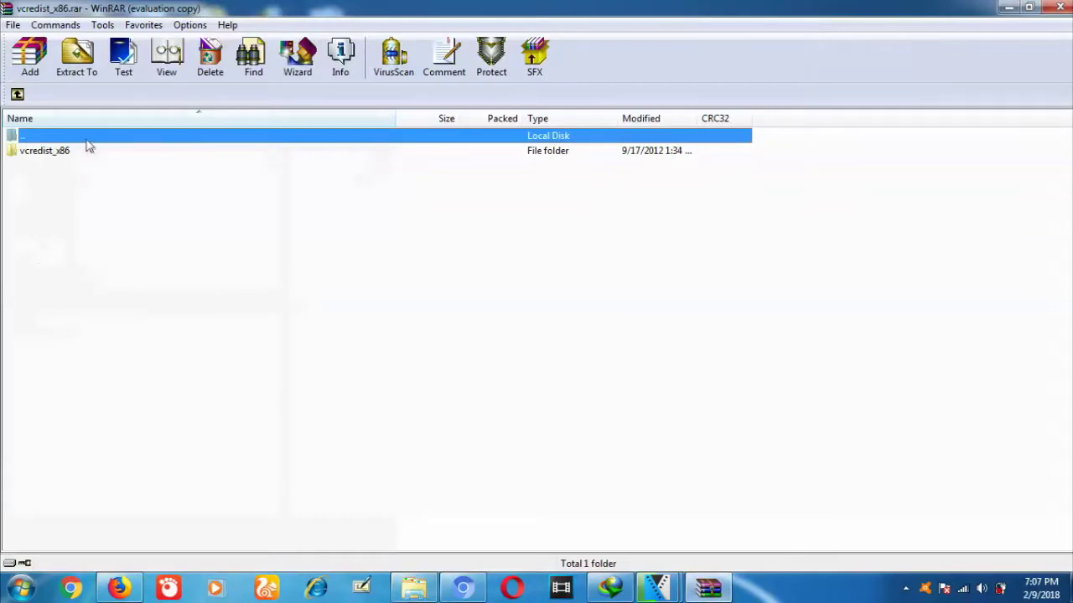
double_click(75, 151)
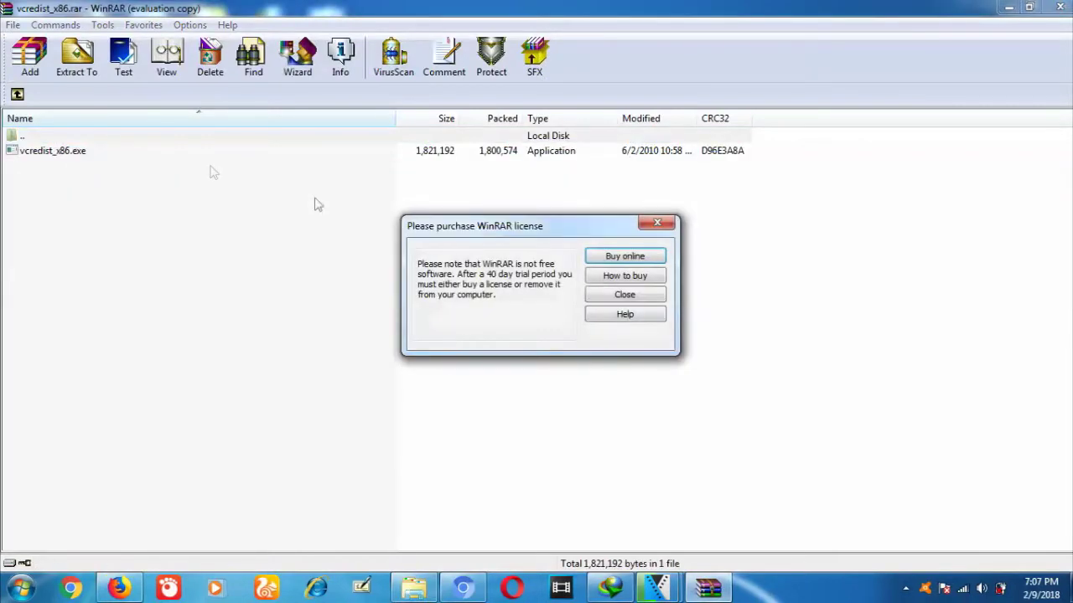
left_click(619, 295)
double_click(61, 151)
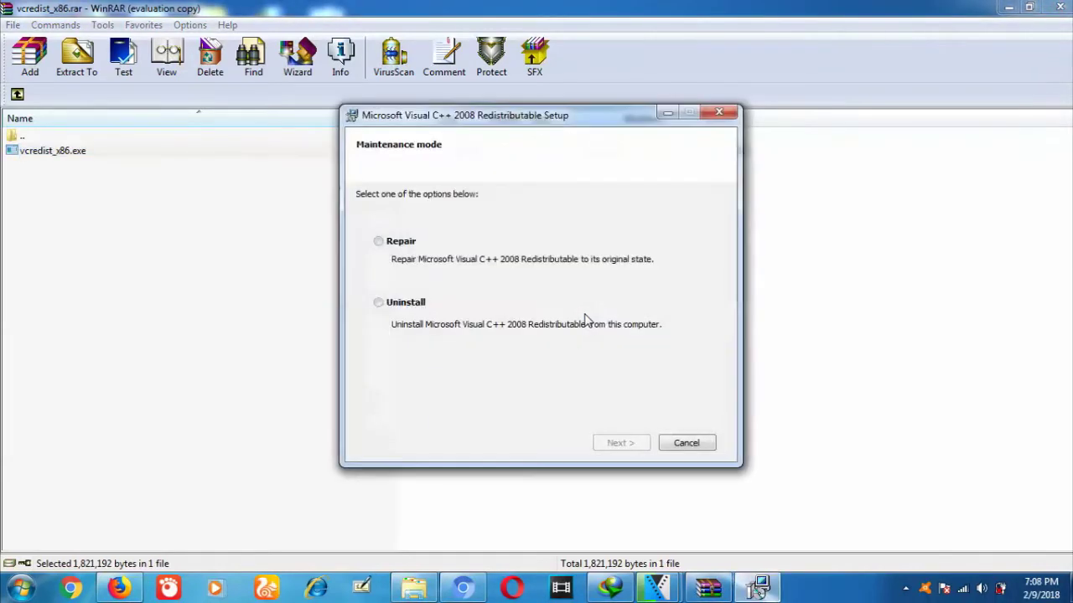
left_click(683, 444)
left_click(541, 340)
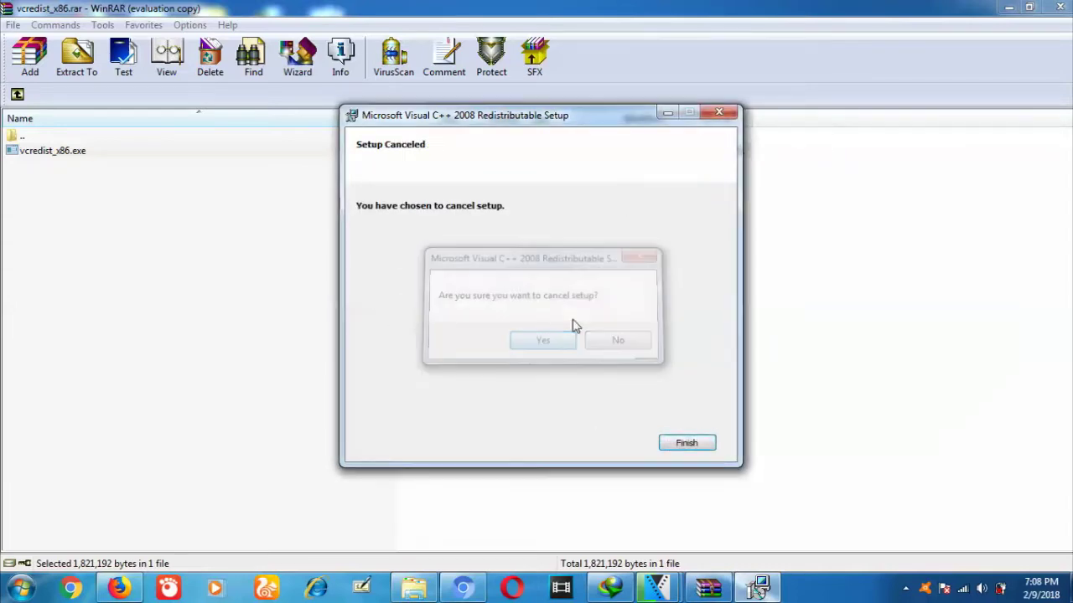
left_click(727, 117)
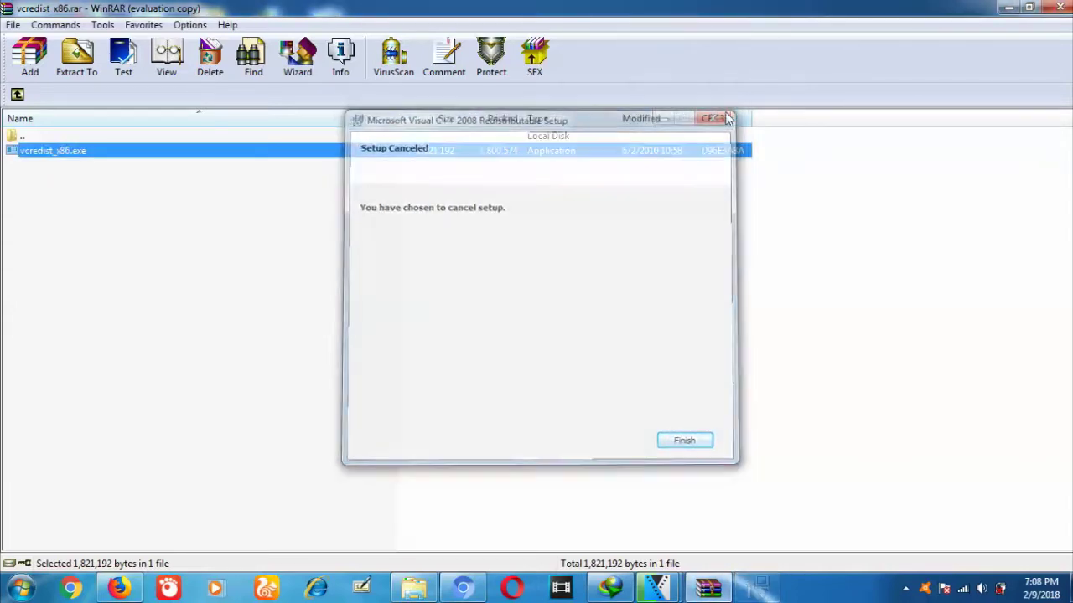
key("alt+F4")
- View the XP folder inside 5. File Tambahan (Optional), and return to the All MTK USB Driver 2015 folder
left_click(11, 32)
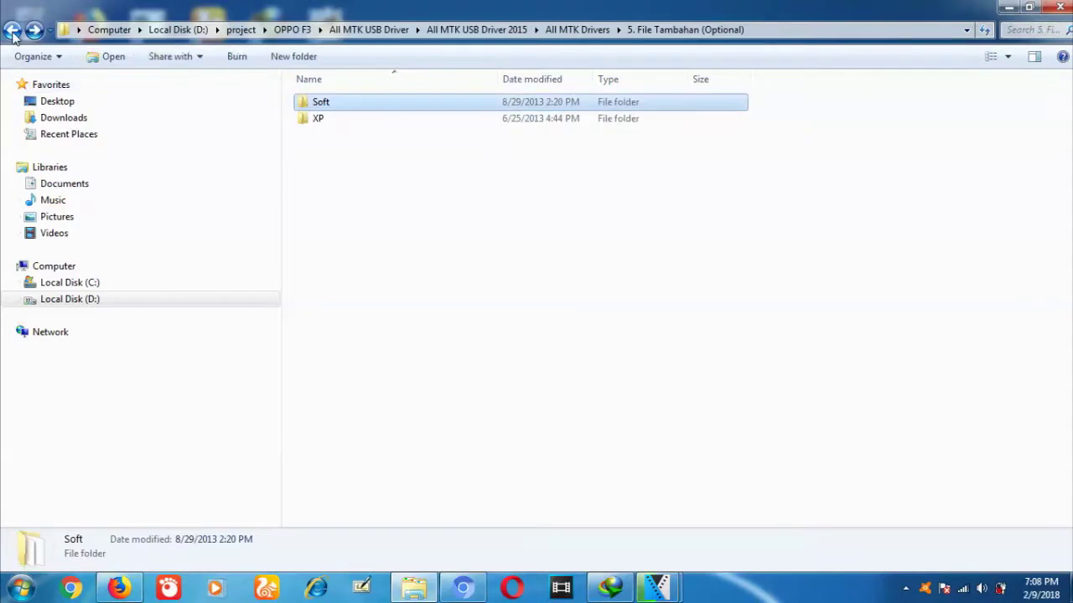
double_click(333, 120)
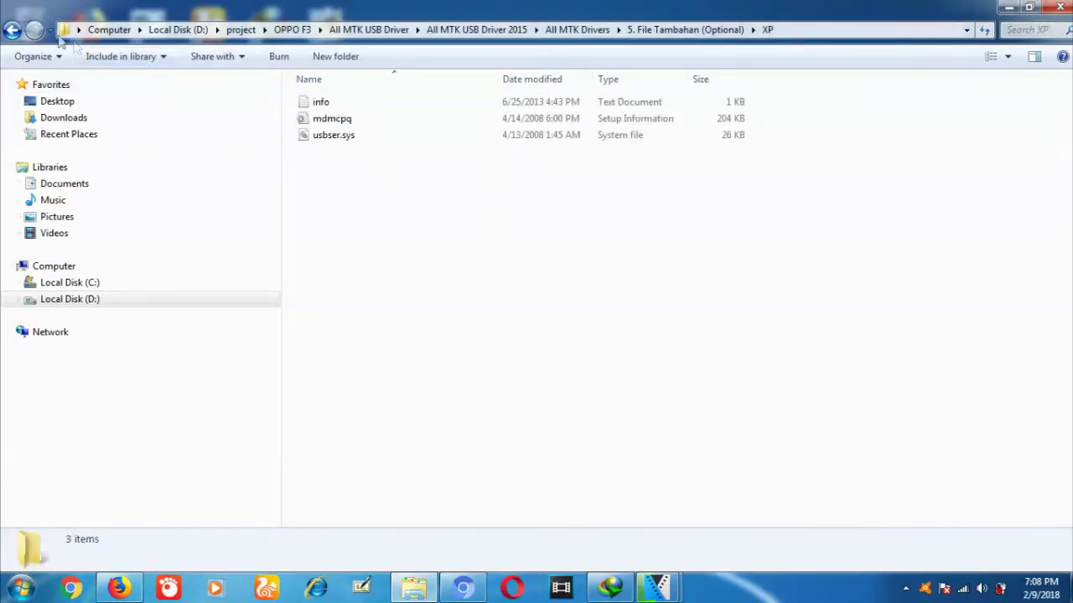
left_click(12, 30)
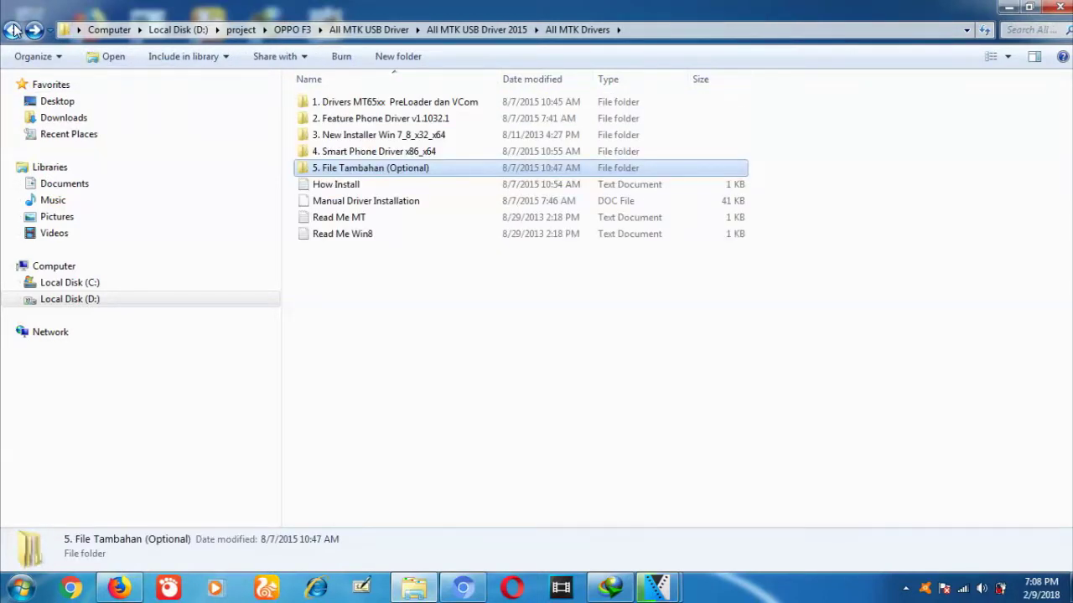
left_click(12, 30)
left_click(12, 30)
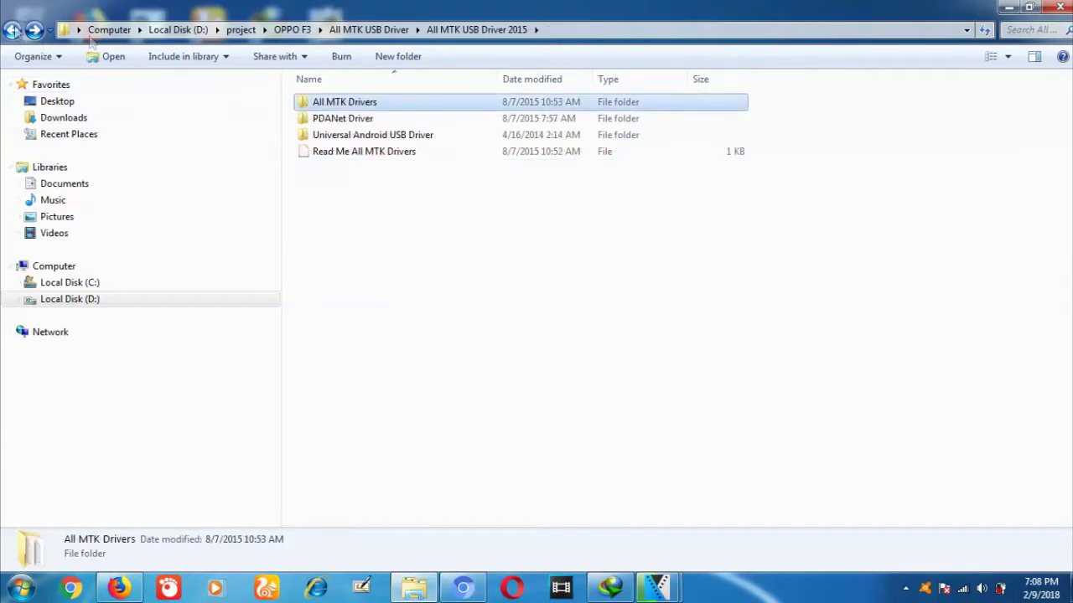
- Run PdaNetA4150 from the PDANet Driver folder and agree to uninstall the existing PdaNet version
double_click(356, 119)
double_click(340, 119)
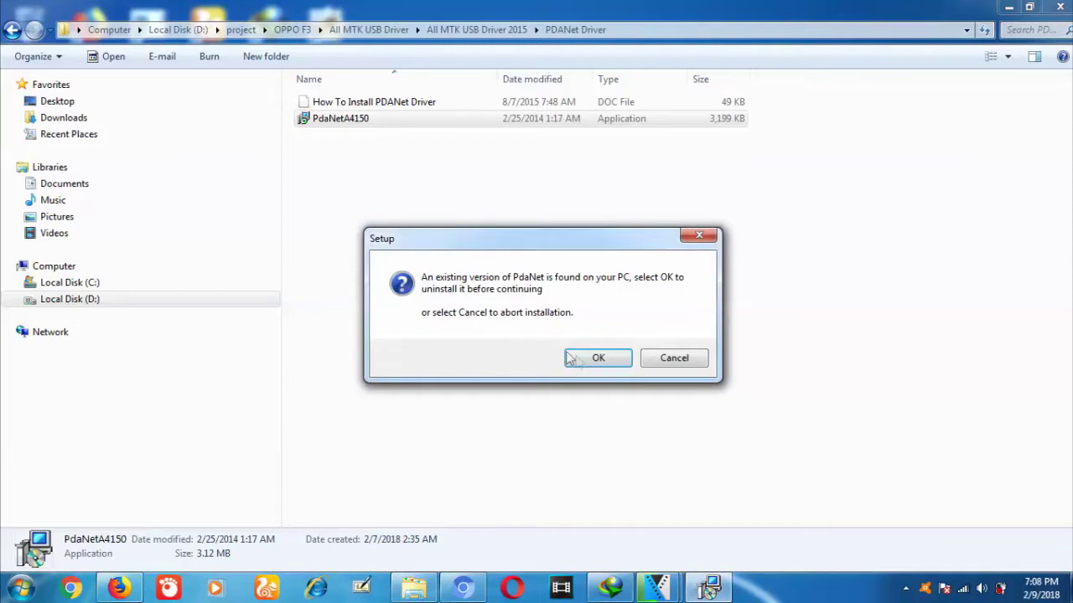
left_click(570, 359)
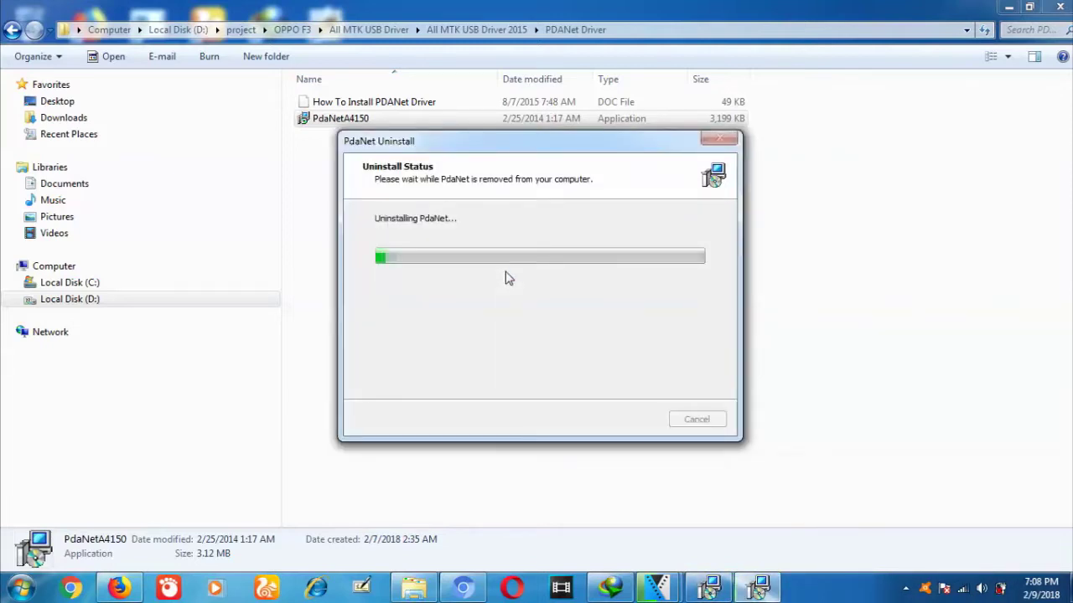
- Accept the PdaNet license agreement and proceed through the setup wizard to install it
left_click(633, 419)
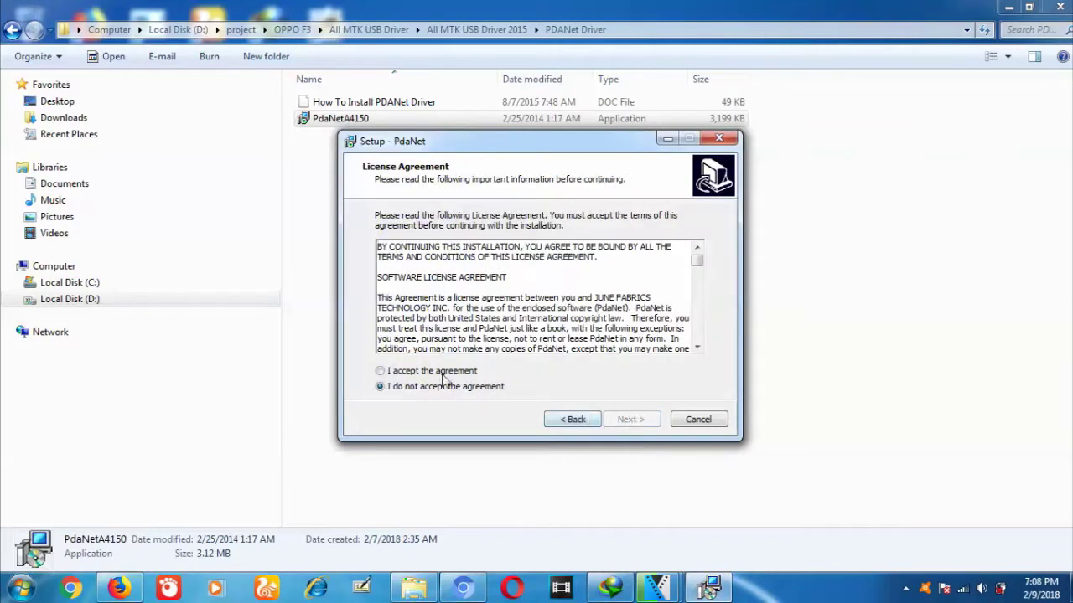
left_click(443, 371)
left_click(631, 419)
left_click(631, 419)
left_click(631, 419)
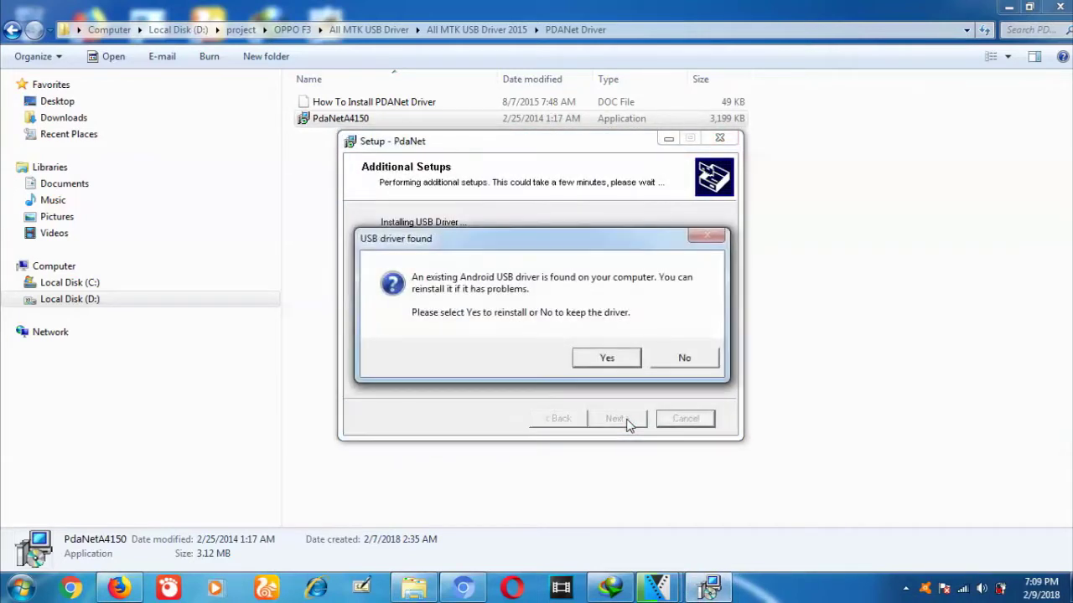
- Reinstall the Android USB driver with Others as the phone manufacturer, and allow the June Fabrics device software to install
left_click(603, 359)
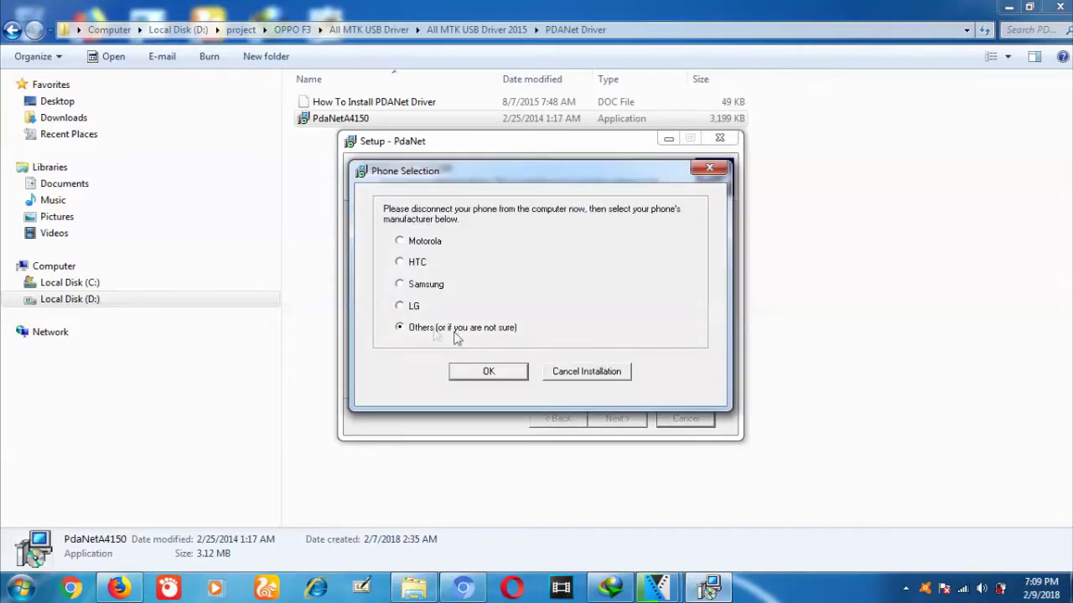
left_click(482, 370)
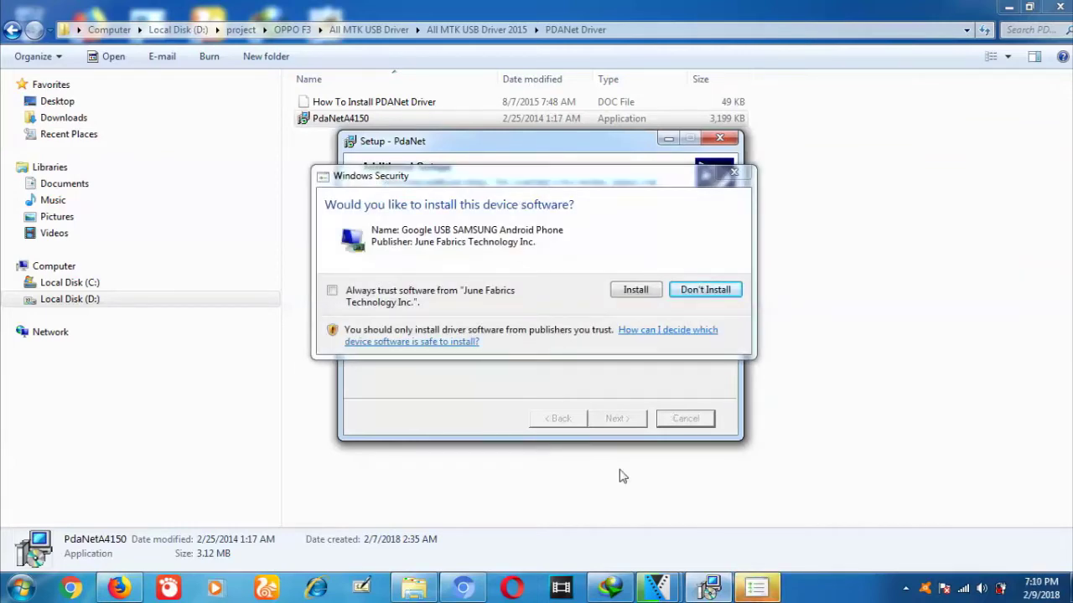
left_click(634, 291)
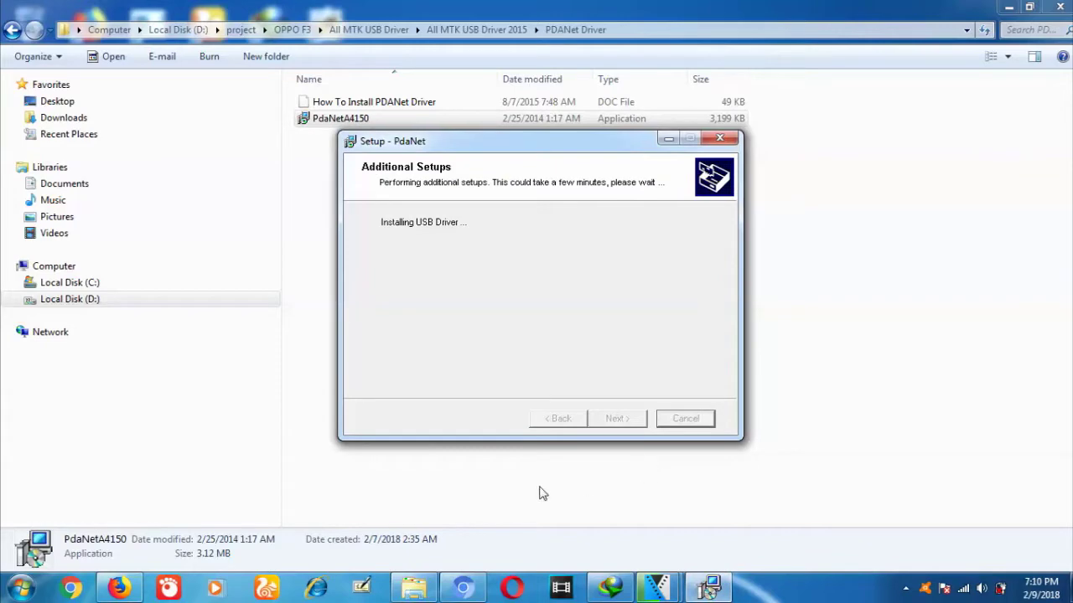
- Minimize the open windows while the driver installs, and skip the USB phone connection in USB Driver Installation
left_click(668, 138)
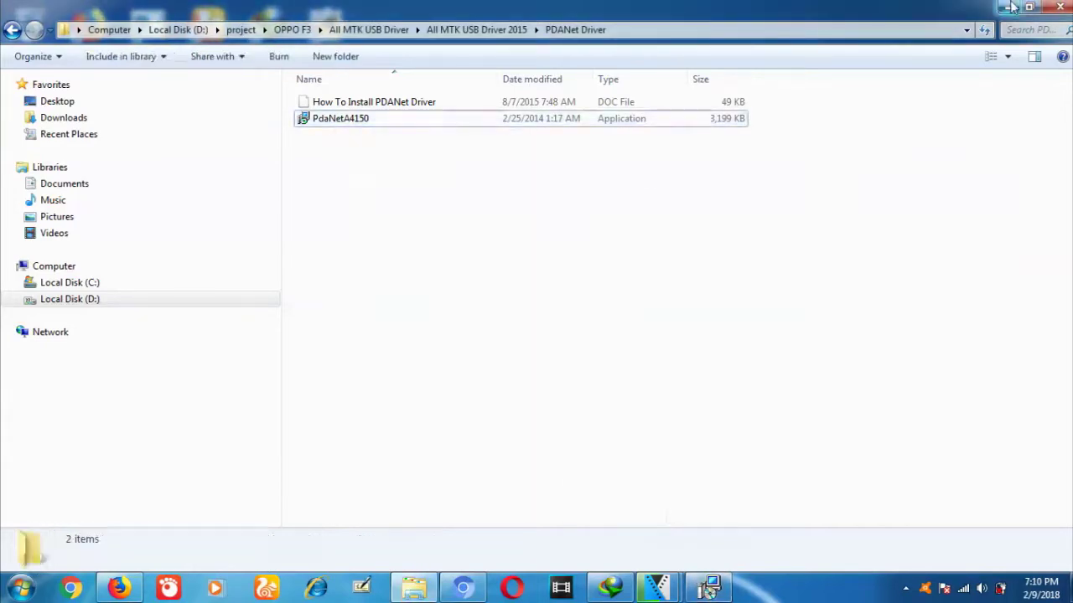
key("super+d")
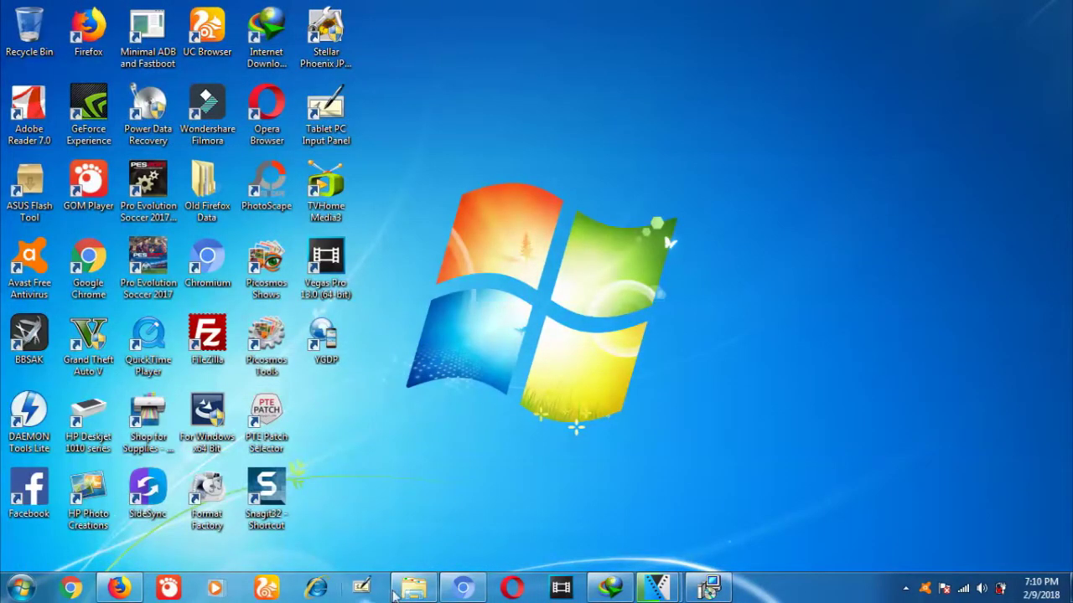
mouse_move(413, 589)
left_click(704, 524)
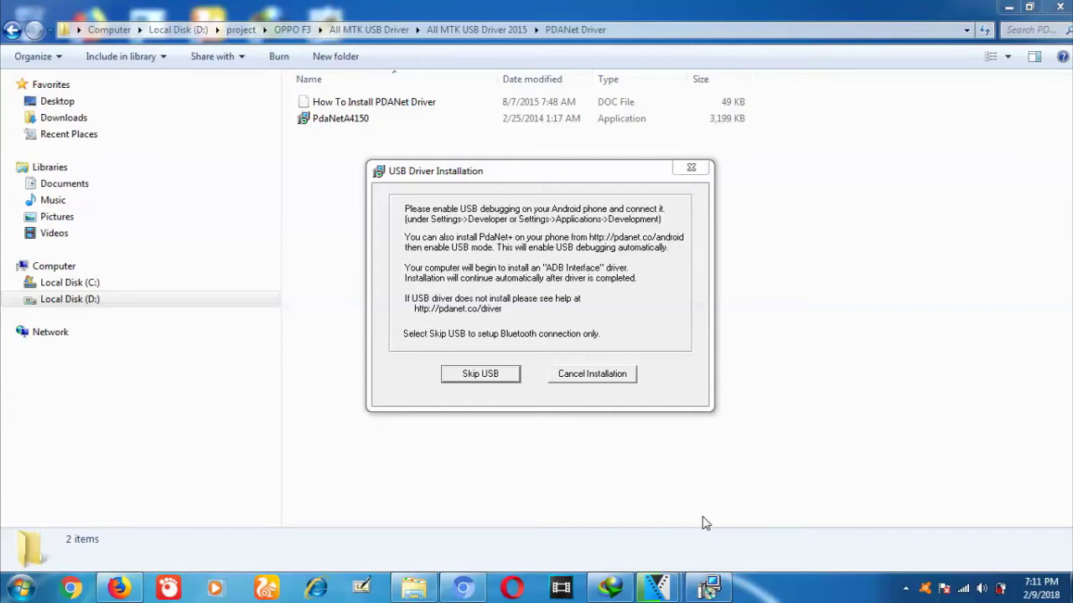
left_click(491, 377)
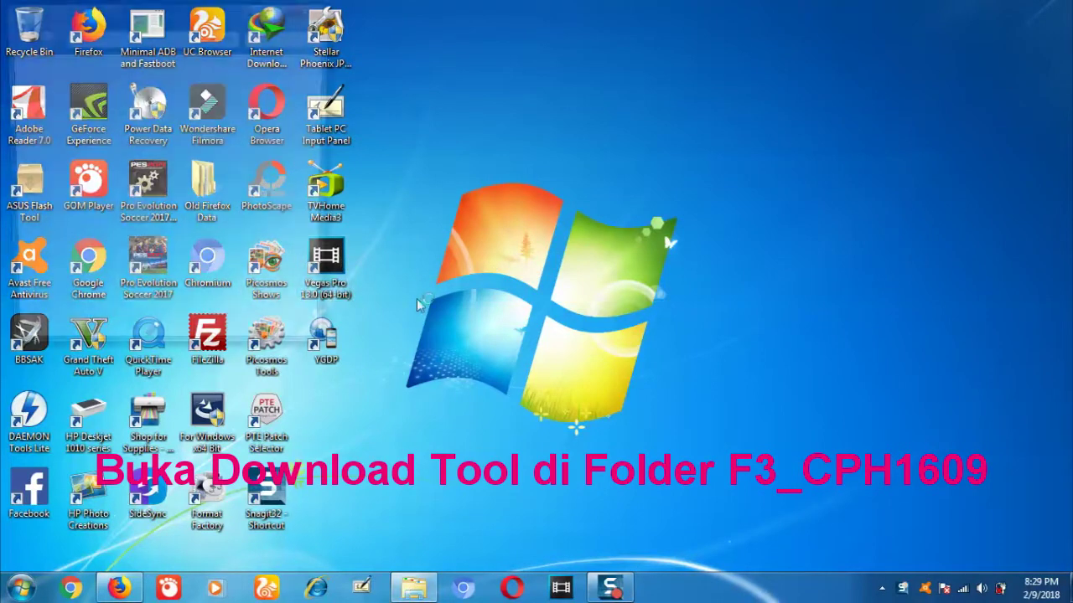
- Open the OPPO F3 folder inside the project folder on Local Disk (D:)
left_click(280, 10)
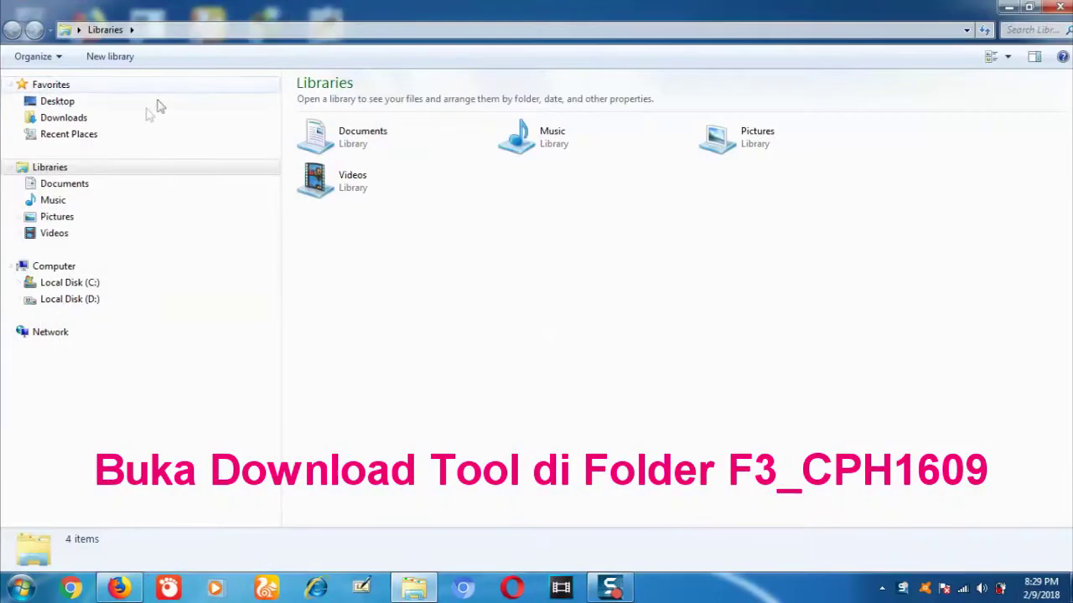
left_click(81, 299)
left_click(368, 239)
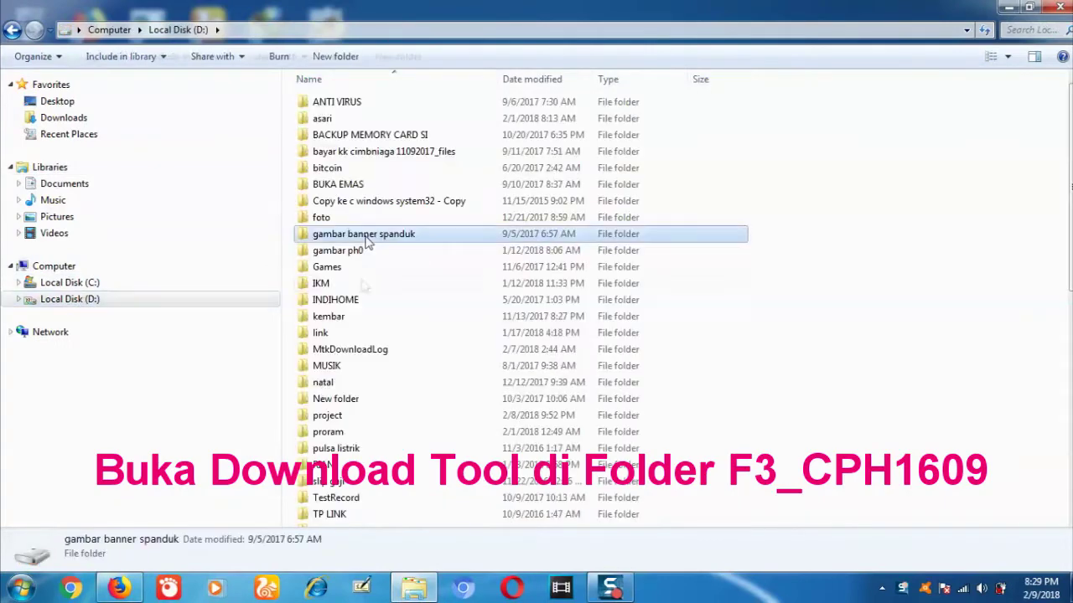
key("p")
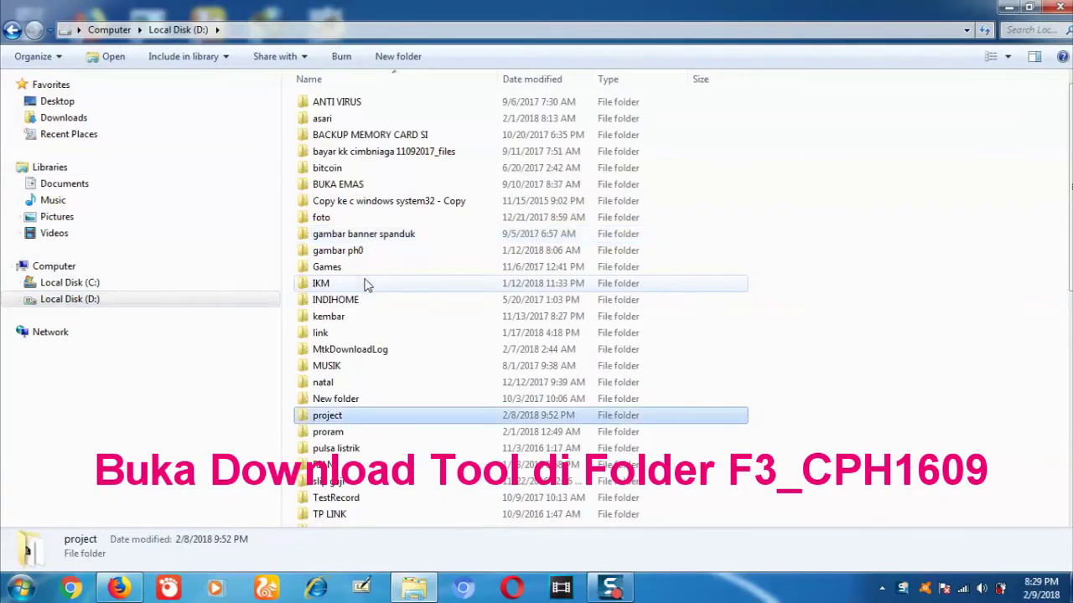
double_click(333, 414)
left_click(340, 355)
scroll(341, 356, "down", 2)
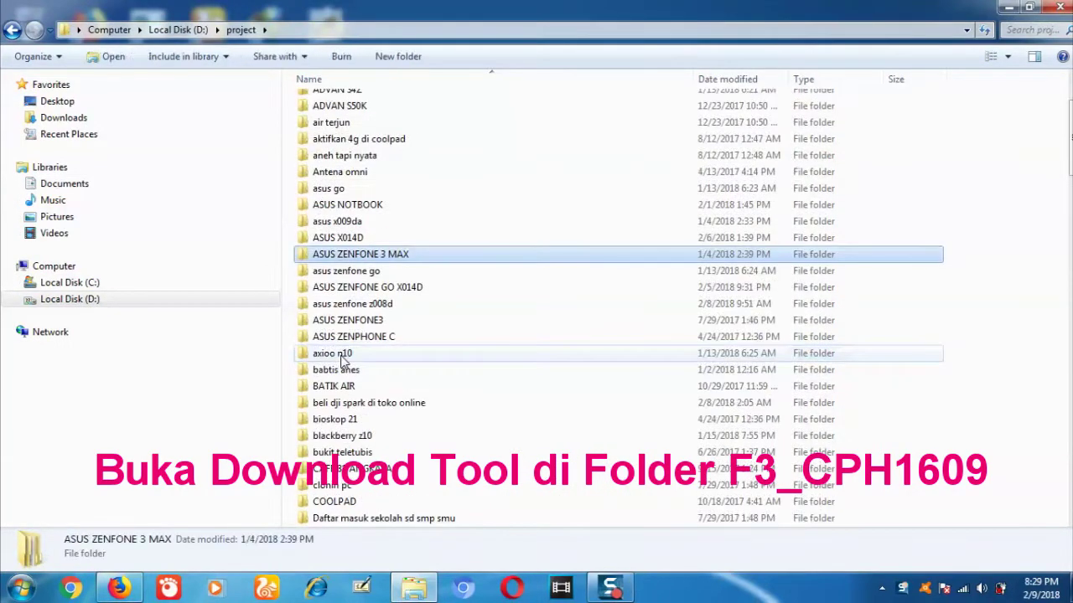
key("o")
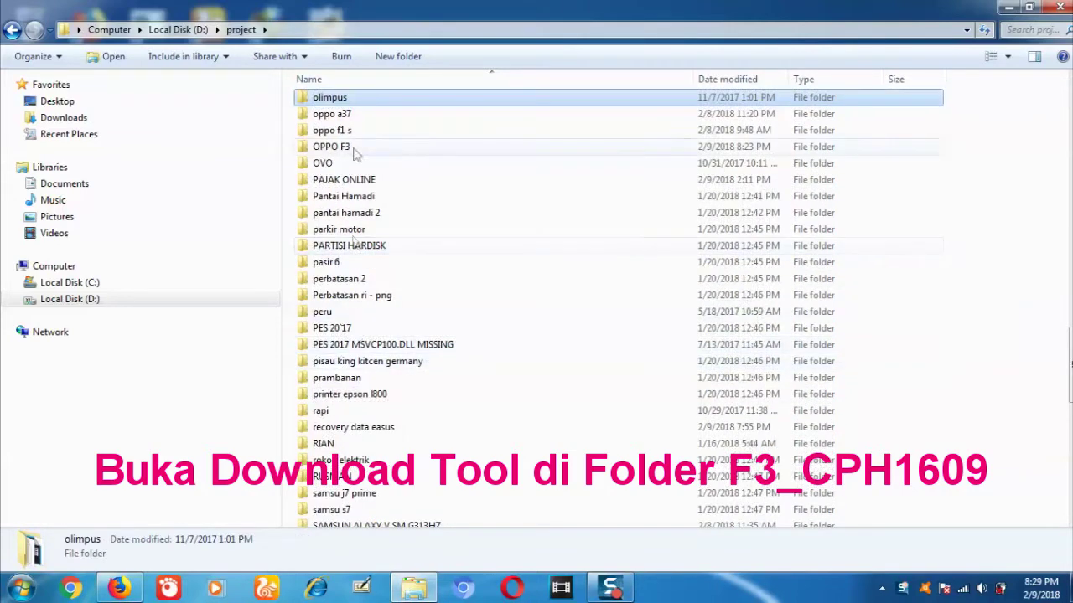
left_click(349, 147)
double_click(348, 147)
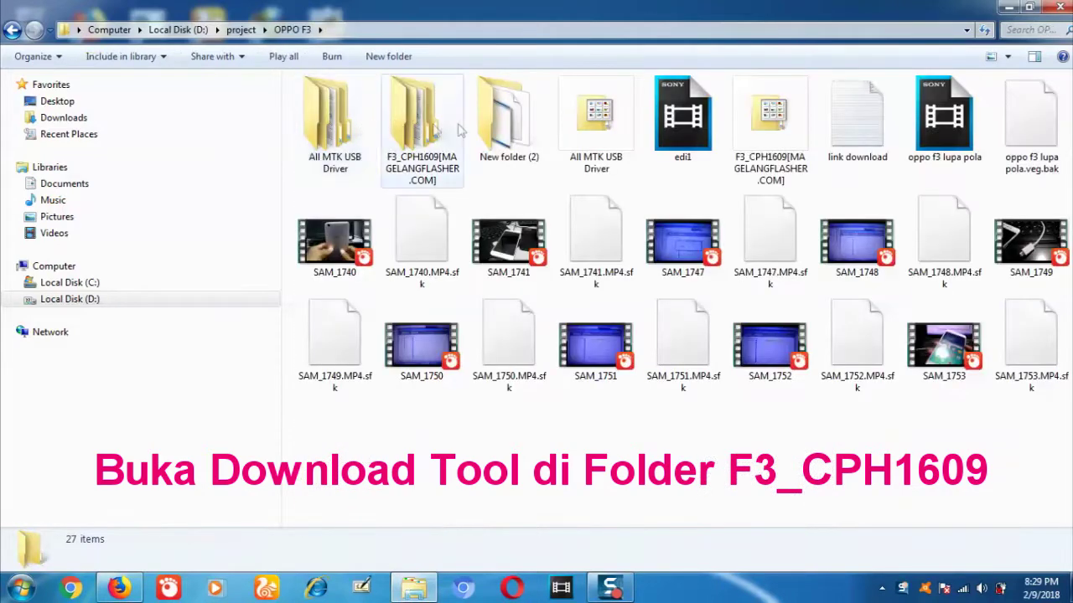
- Run DownloadTool as administrator from the F3 CPH1609 folder and start the upgrade download on all ports
double_click(425, 134)
double_click(352, 103)
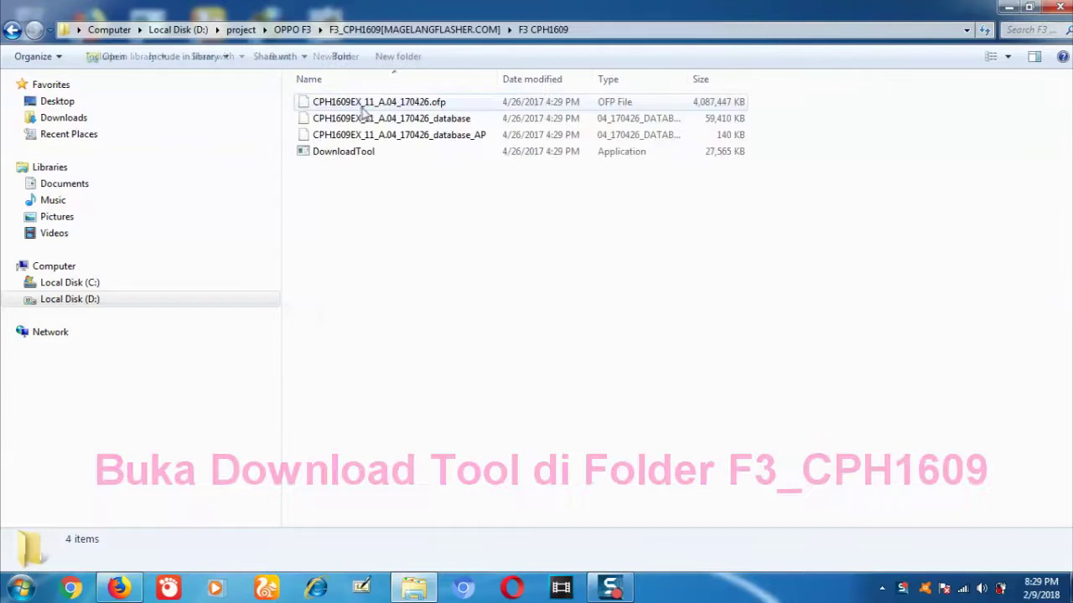
left_click(344, 152)
right_click(344, 152)
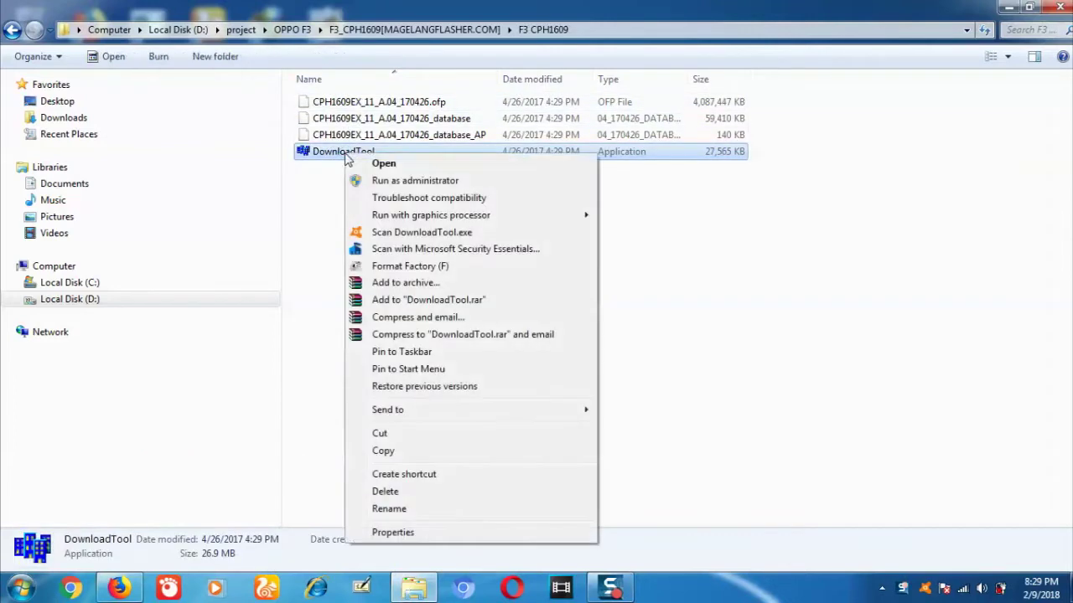
left_click(396, 179)
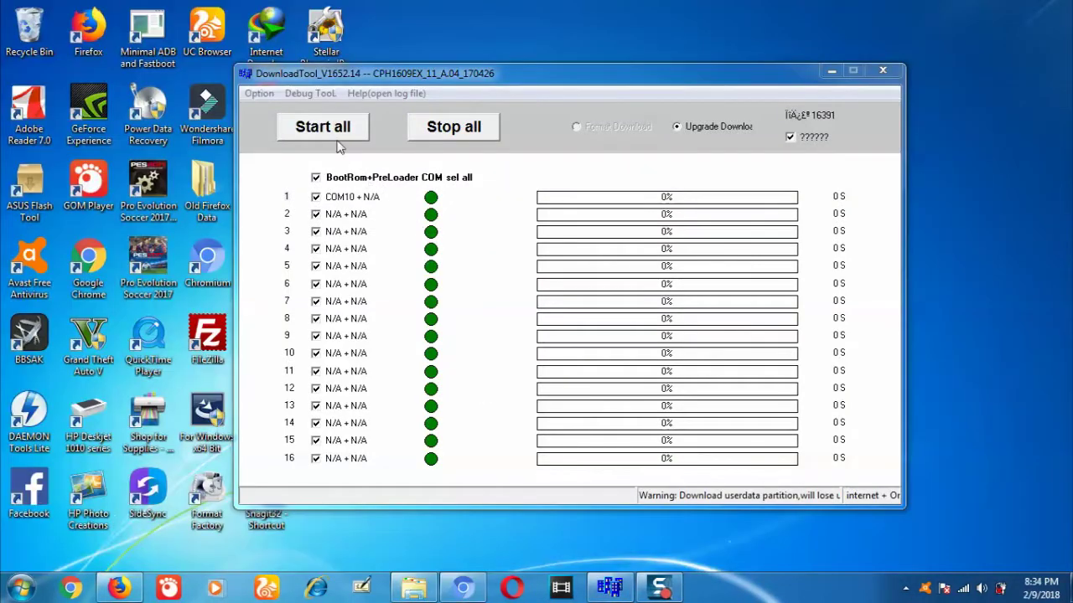
left_click(337, 141)
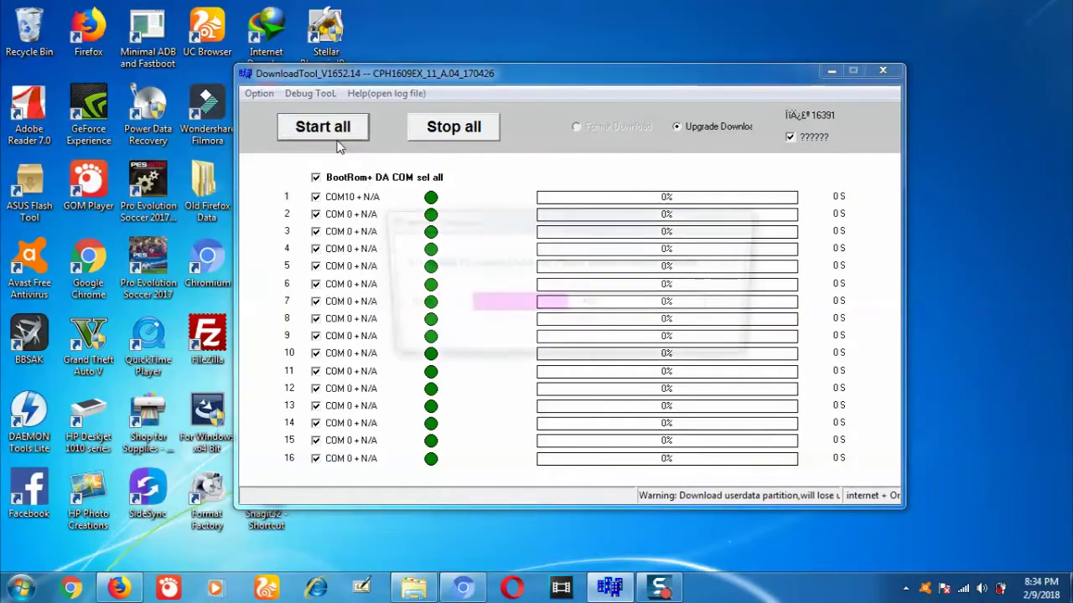